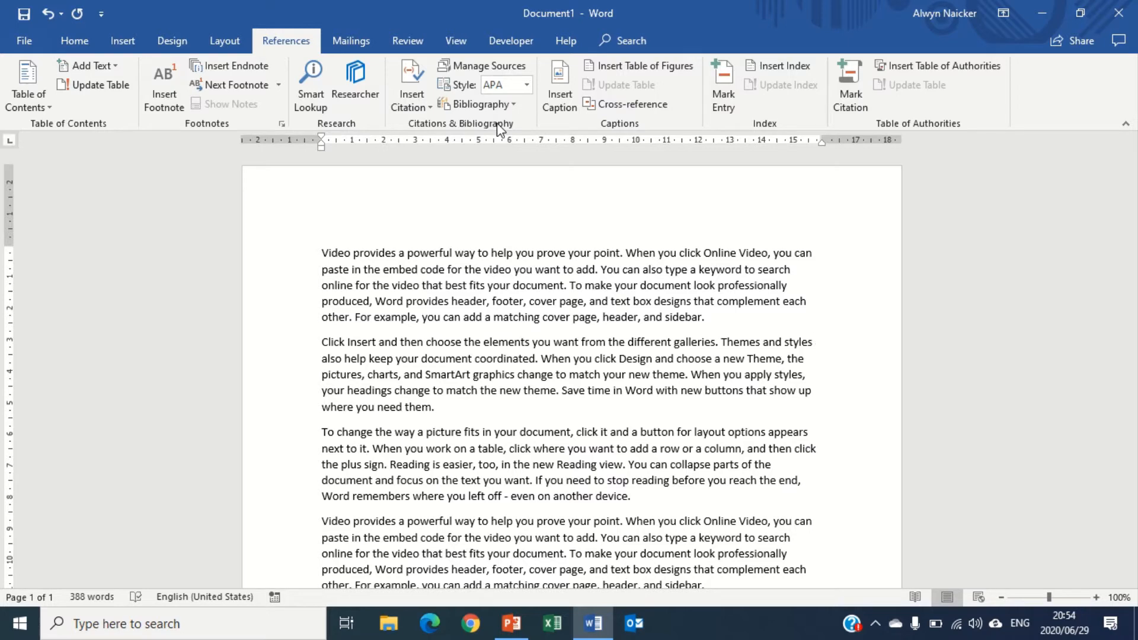
Open the source manager, start a new source, and browse through the available source types
{"action": "left_click", "coordinate": [483, 66]}
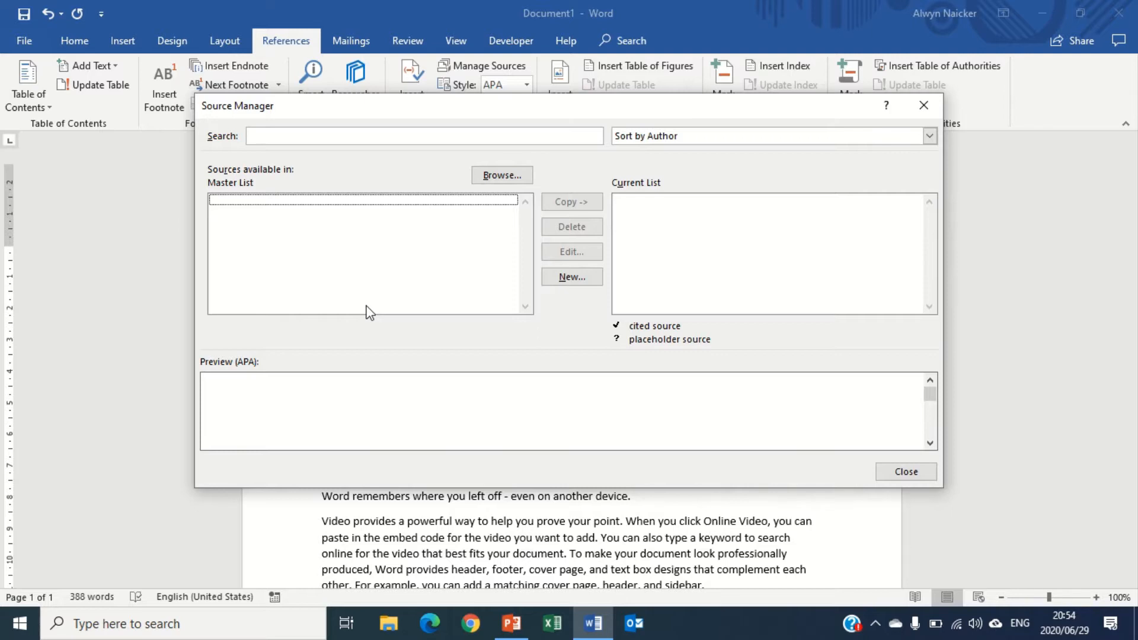
{"action": "left_click", "coordinate": [574, 277]}
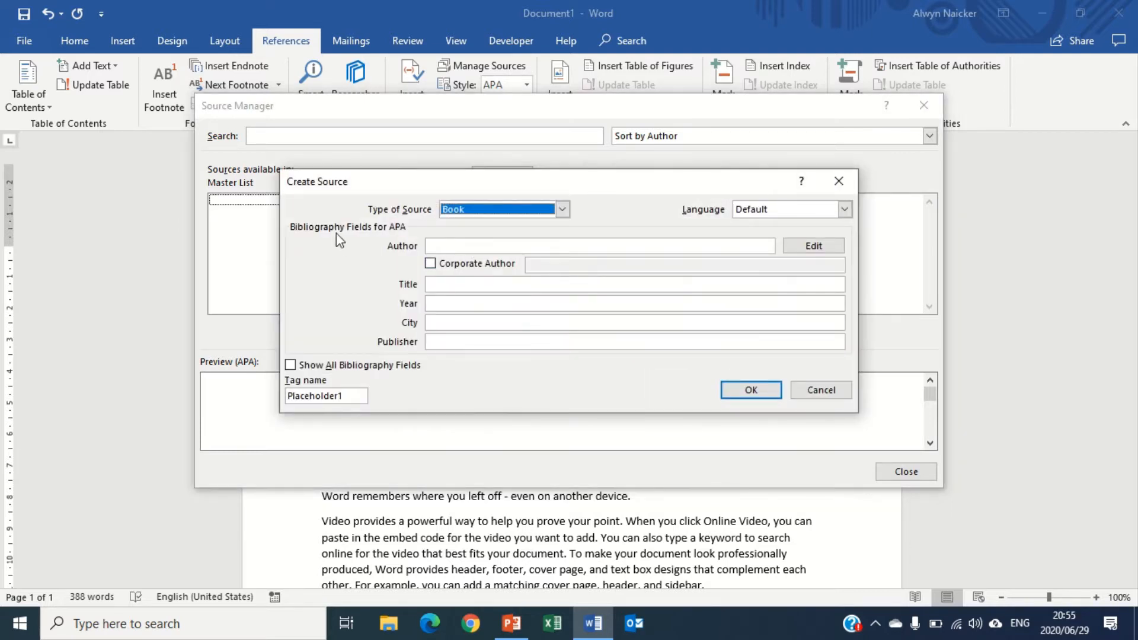
{"action": "left_click", "coordinate": [562, 209]}
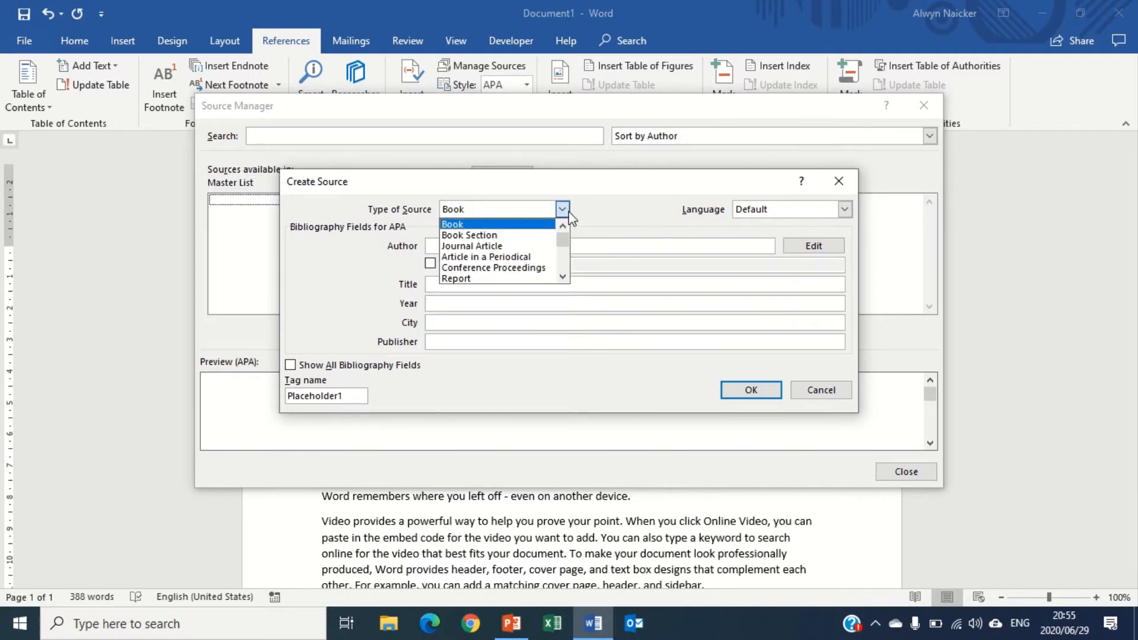
{"action": "left_click", "coordinate": [560, 278]}
{"action": "left_click", "coordinate": [561, 278]}
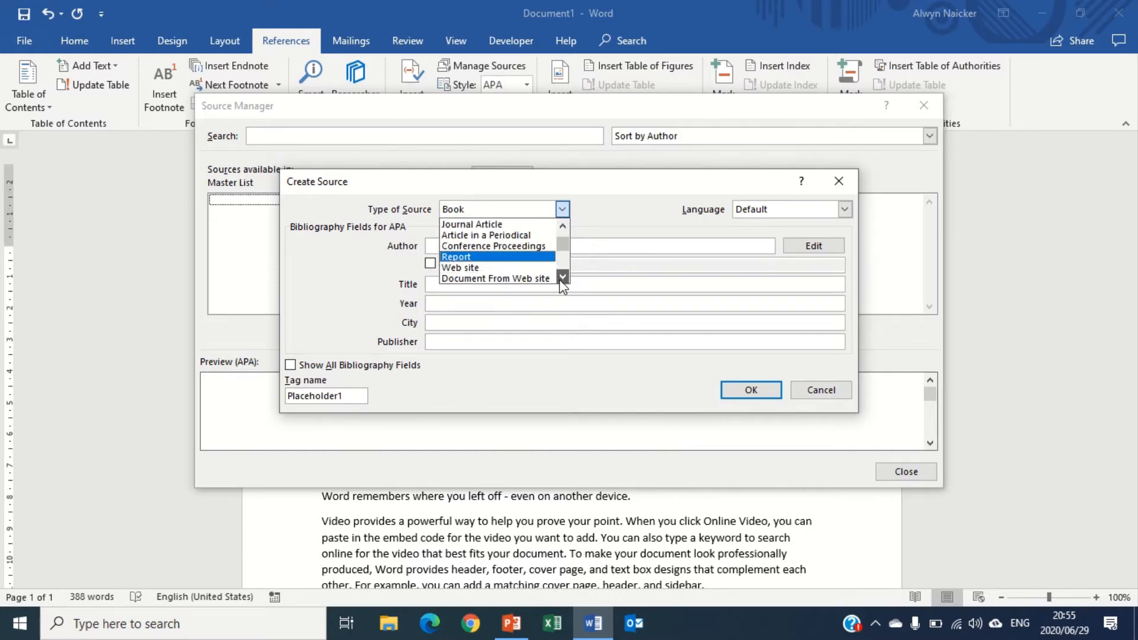
{"action": "left_click", "coordinate": [561, 278]}
{"action": "left_click", "coordinate": [561, 278]}
{"action": "left_click", "coordinate": [561, 278]}
{"action": "left_click", "coordinate": [561, 278]}
{"action": "left_click", "coordinate": [560, 278]}
{"action": "left_click", "coordinate": [560, 278]}
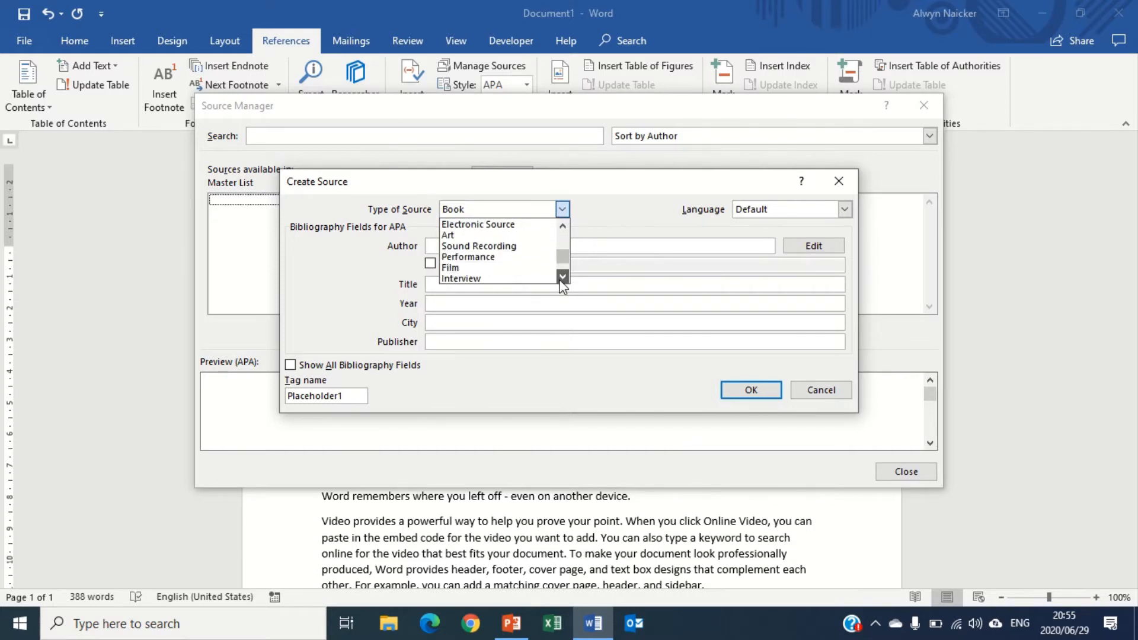
{"action": "left_click", "coordinate": [561, 278]}
{"action": "left_click", "coordinate": [560, 278]}
{"action": "left_click", "coordinate": [561, 278]}
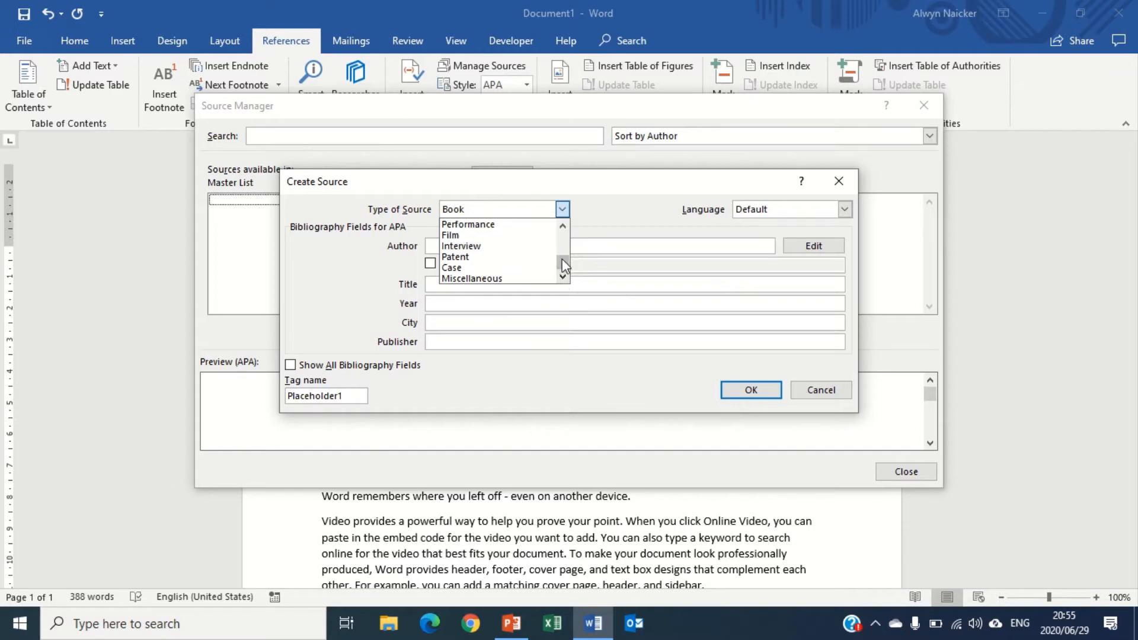
{"action": "left_click_drag", "start_coordinate": [563, 258], "coordinate": [611, 218]}
{"action": "left_click", "coordinate": [610, 219]}
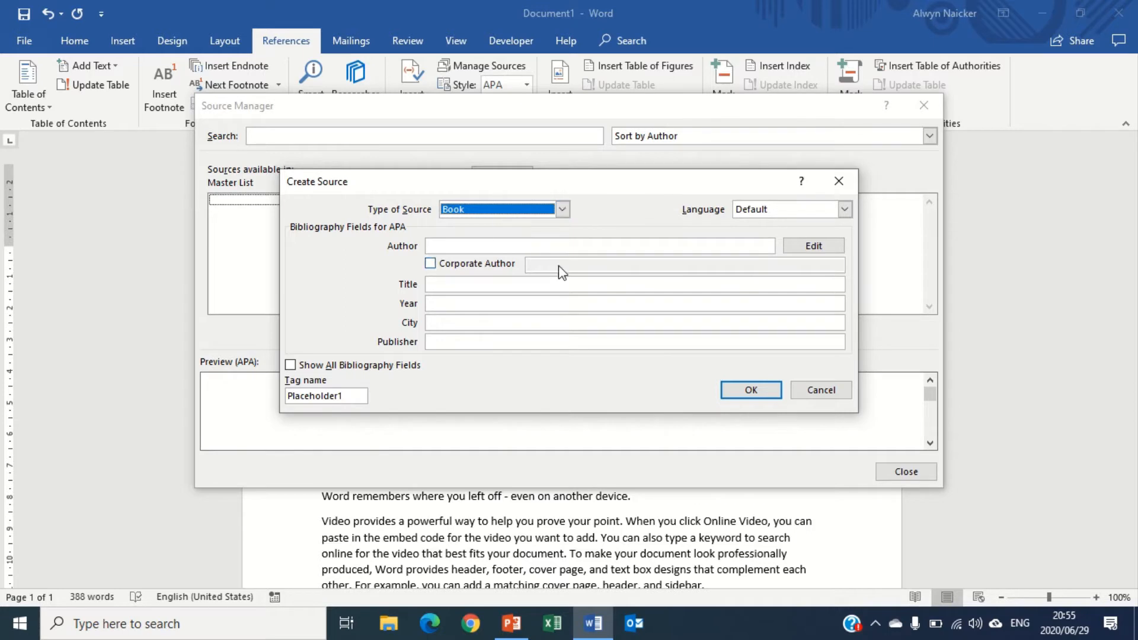
Add two authors to the new book source, entering each one's last and first name
{"action": "left_click", "coordinate": [824, 254]}
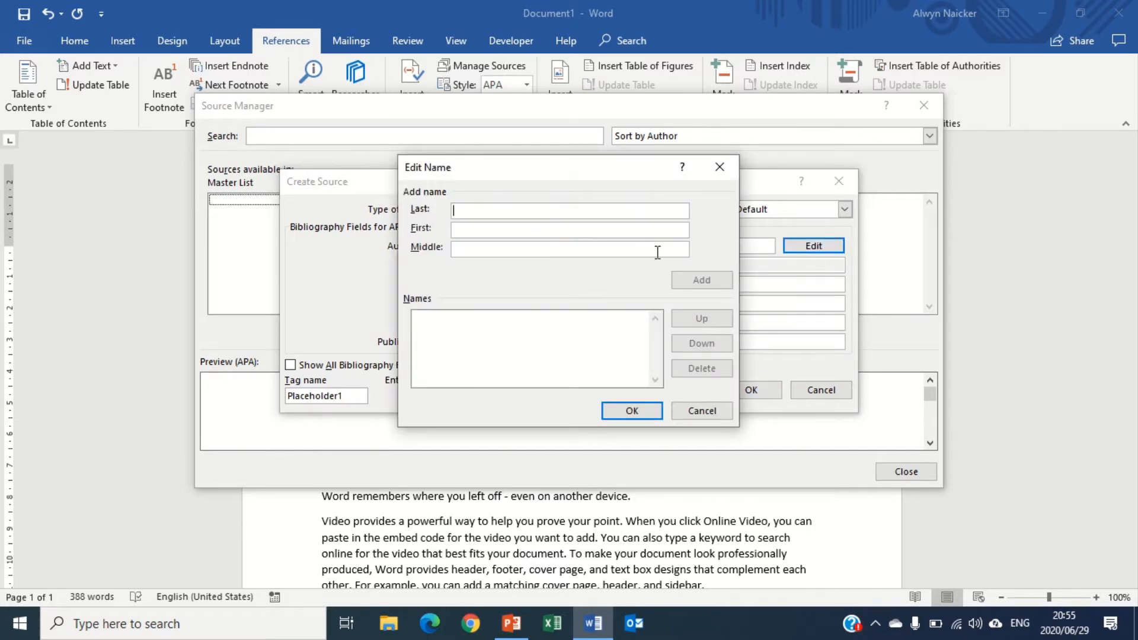
{"action": "type", "text": "Smith"}
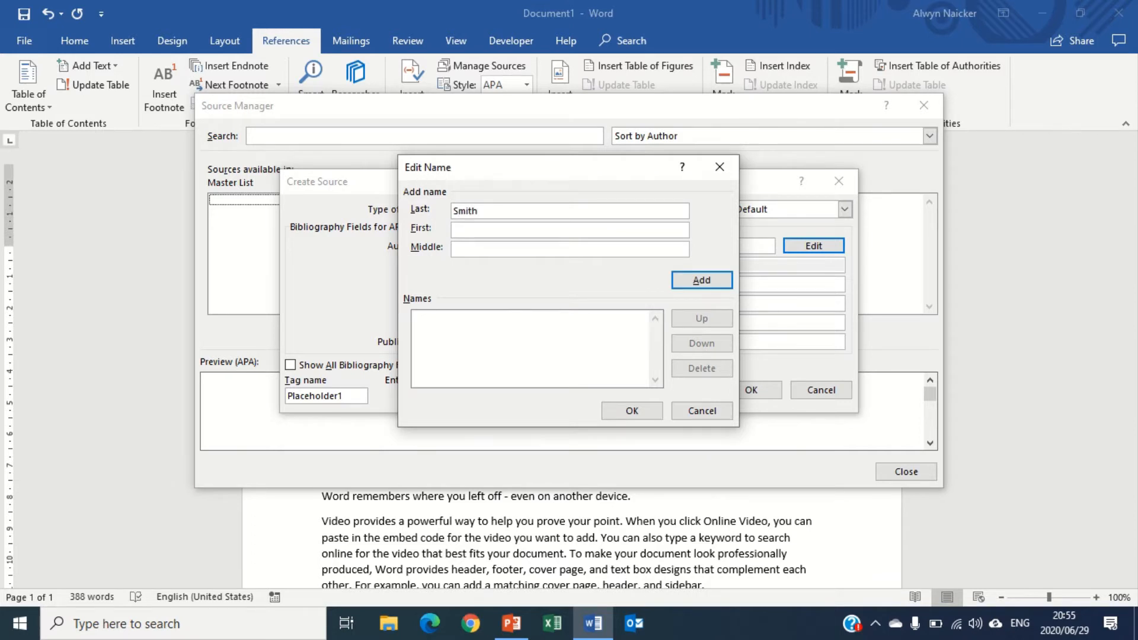
{"action": "type", "text": "John"}
{"action": "left_click", "coordinate": [715, 286]}
{"action": "type", "text": "Thomas"}
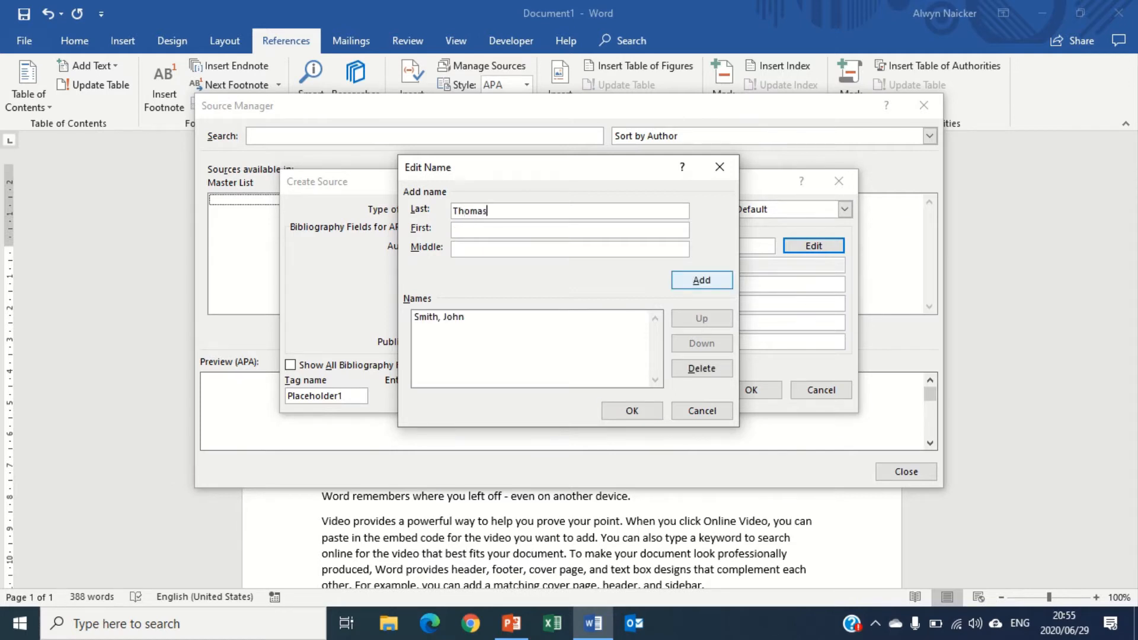
{"action": "key", "text": "Tab"}
{"action": "type", "text": "Sue"}
{"action": "left_click", "coordinate": [724, 286]}
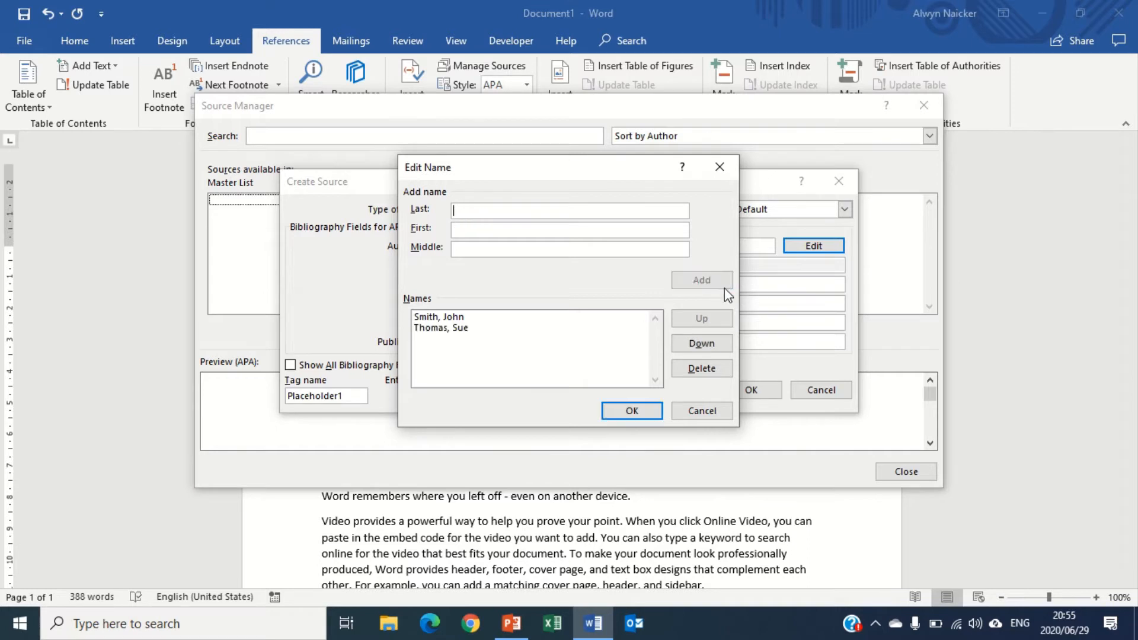
{"action": "left_click", "coordinate": [631, 410]}
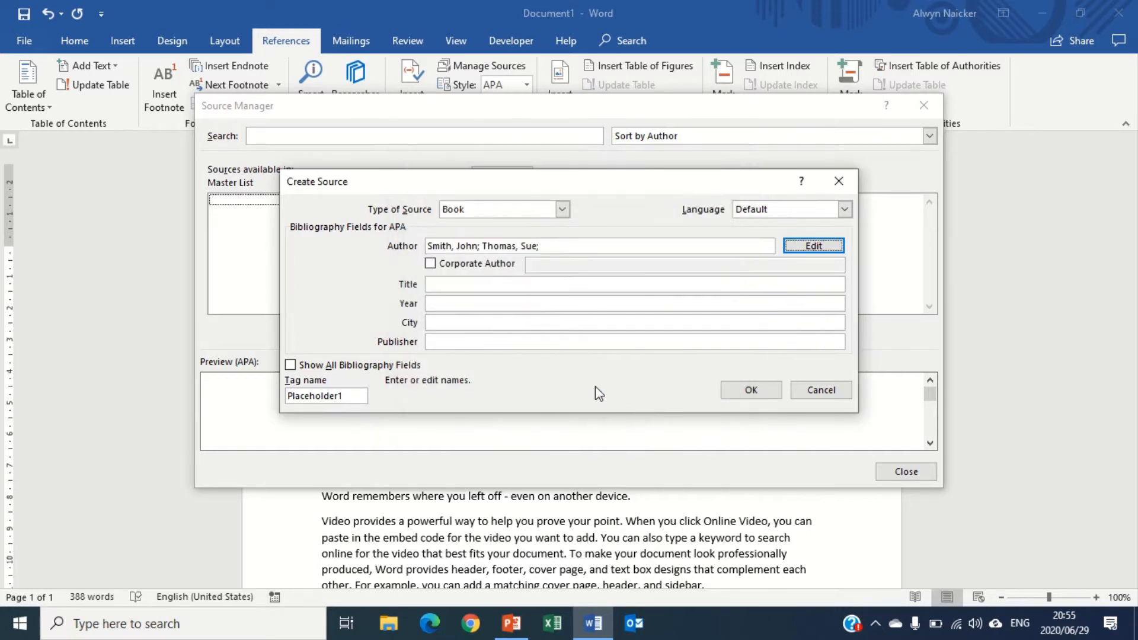
Fill in title 'How do I reference', year 2012, city Johannesburg and publisher Publishco, and save the source
{"action": "left_click", "coordinate": [501, 283]}
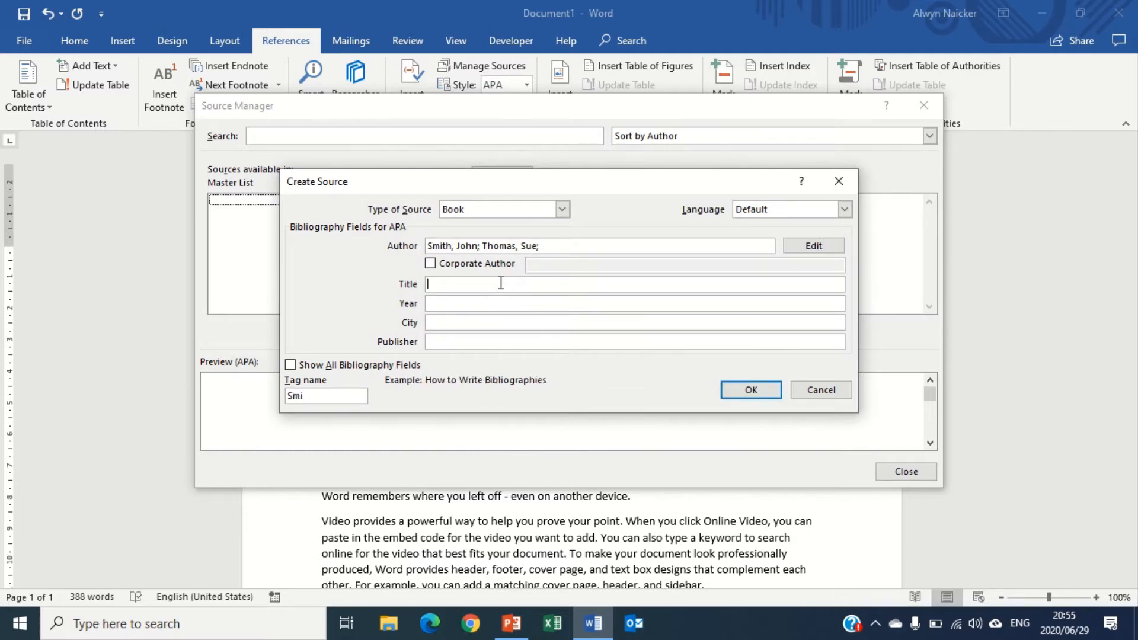
{"action": "type", "text": "How do I reference"}
{"action": "left_click", "coordinate": [441, 303]}
{"action": "type", "text": "20"}
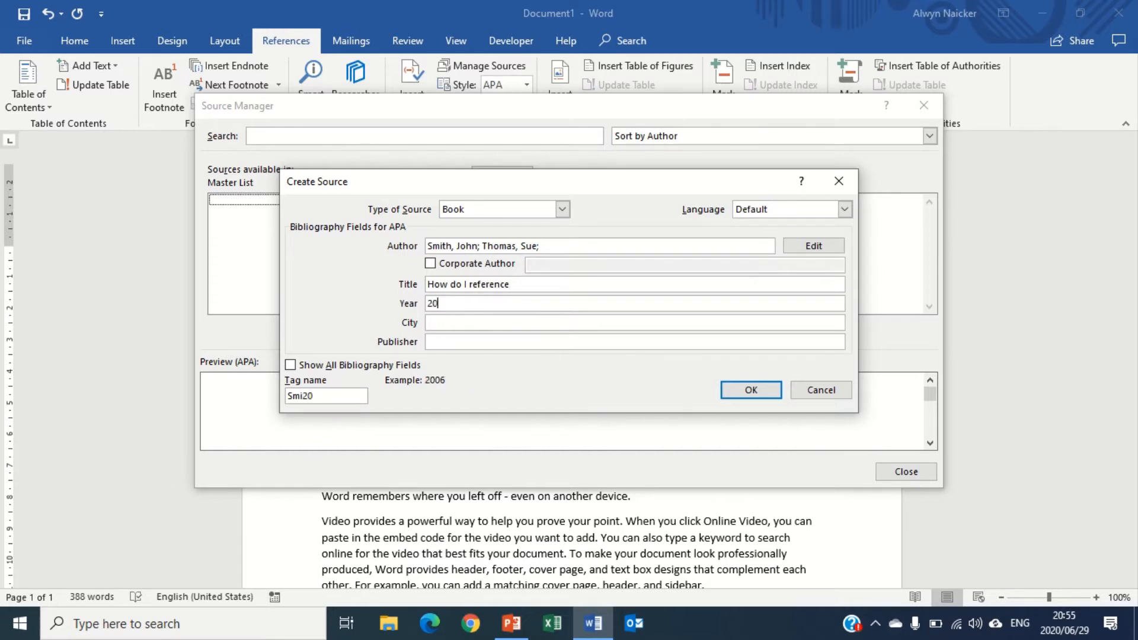
{"action": "type", "text": "12"}
{"action": "left_click", "coordinate": [443, 321]}
{"action": "type", "text": "Johannesburg"}
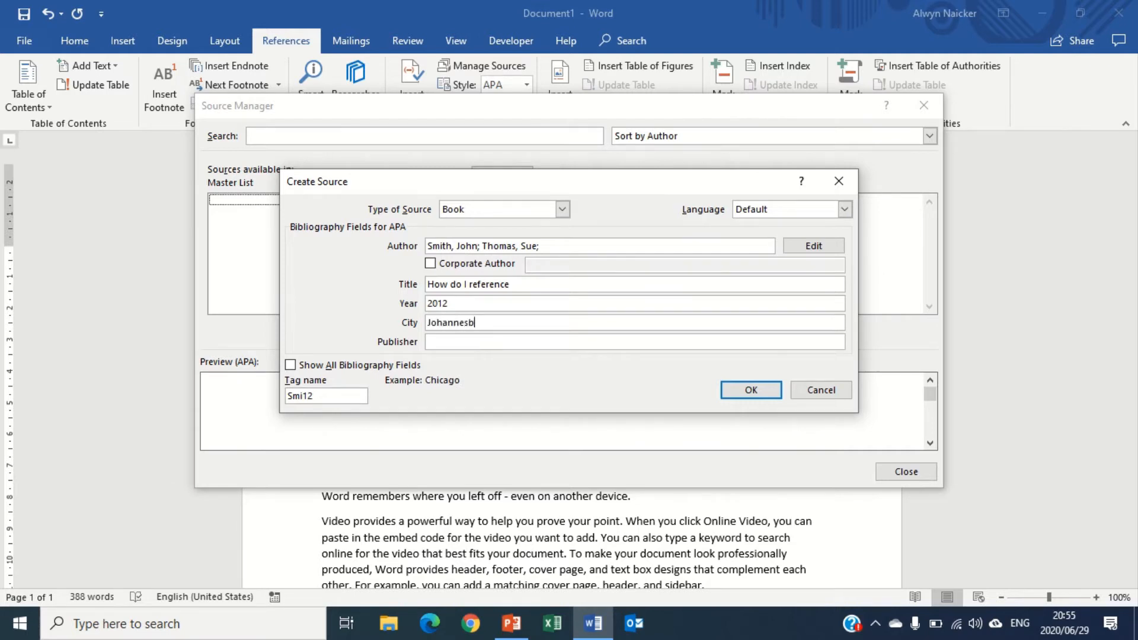
{"action": "left_click", "coordinate": [474, 343]}
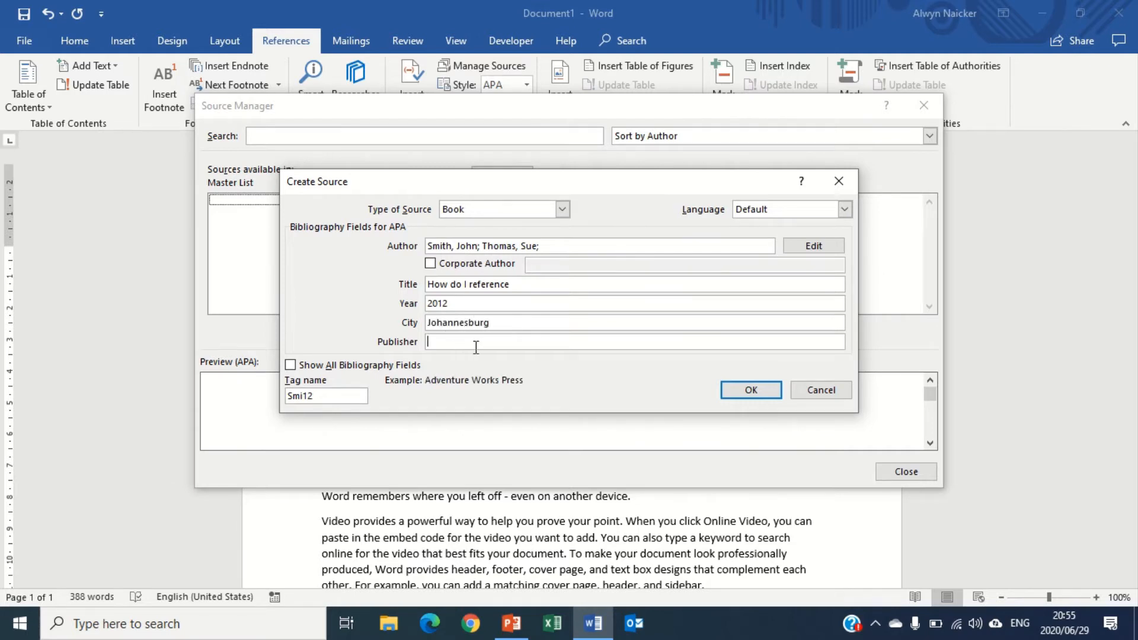
{"action": "type", "text": "Publishco"}
{"action": "left_click", "coordinate": [748, 391]}
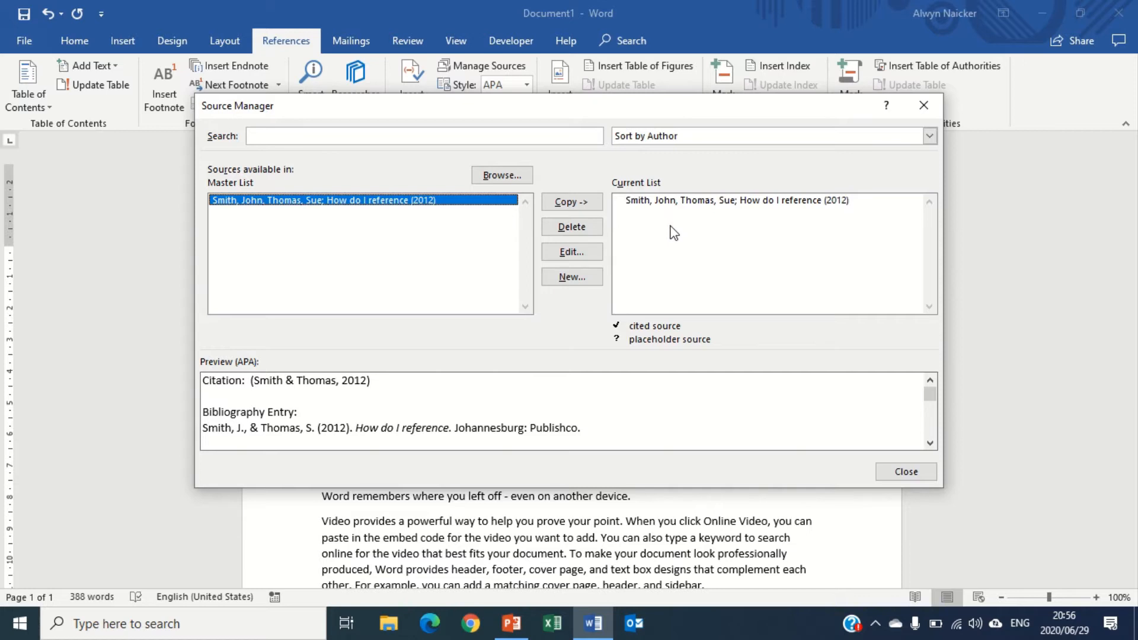
Create another new book source and add a single author by last and first name
{"action": "left_click", "coordinate": [582, 277]}
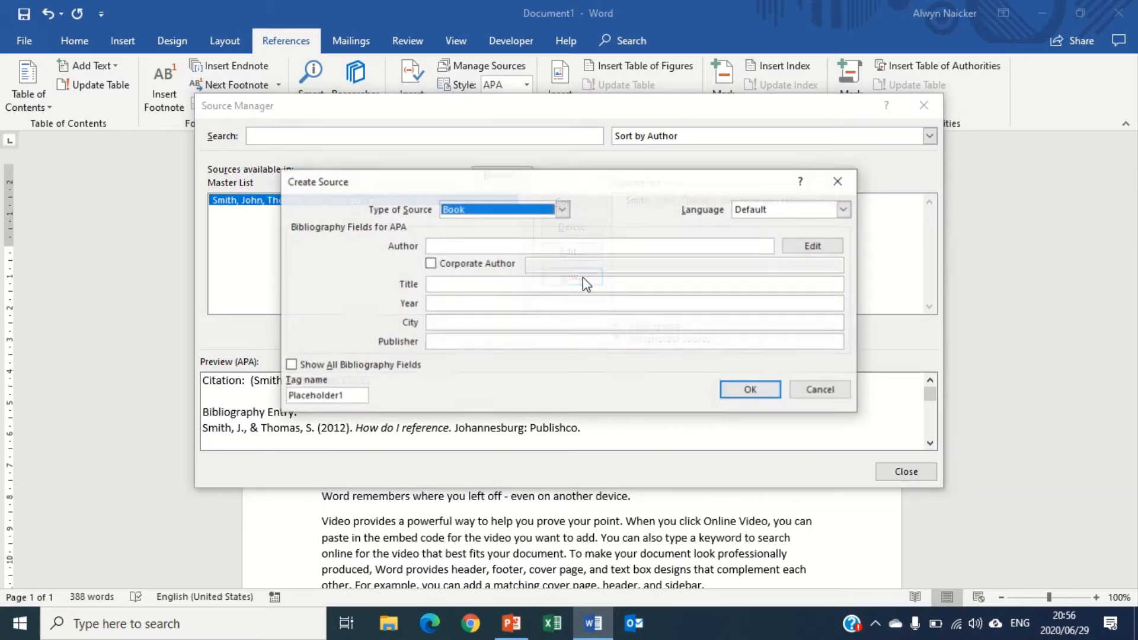
{"action": "left_click", "coordinate": [808, 248]}
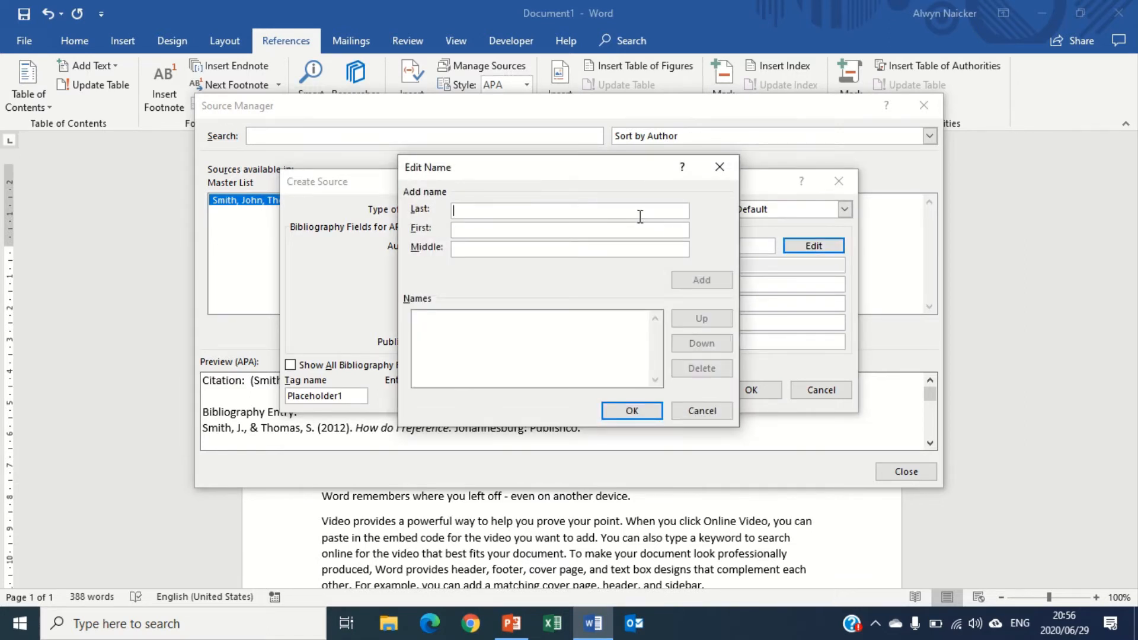
{"action": "type", "text": "O"}
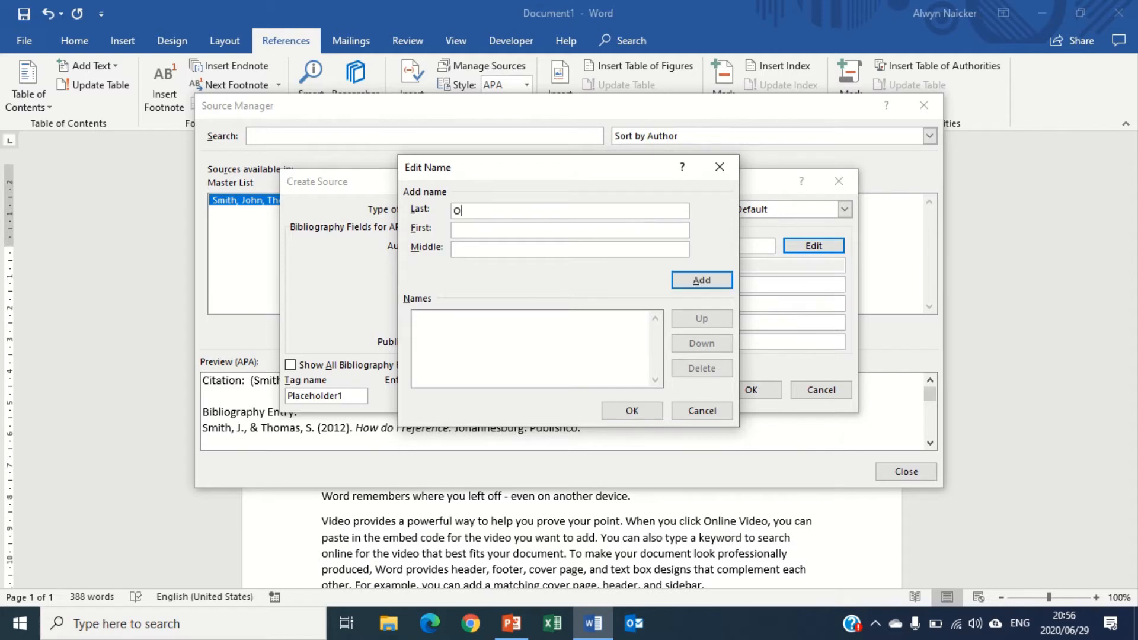
{"action": "type", "text": "range"}
{"action": "left_click", "coordinate": [616, 235]}
{"action": "type", "text": "Dave"}
{"action": "left_click", "coordinate": [724, 282]}
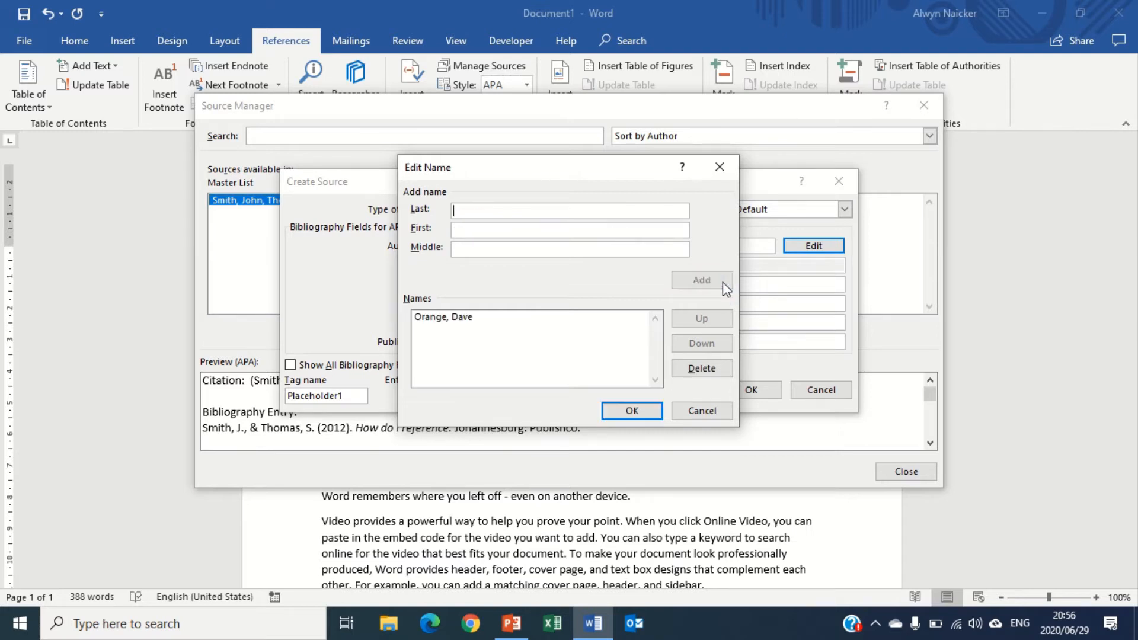
{"action": "left_click", "coordinate": [632, 412]}
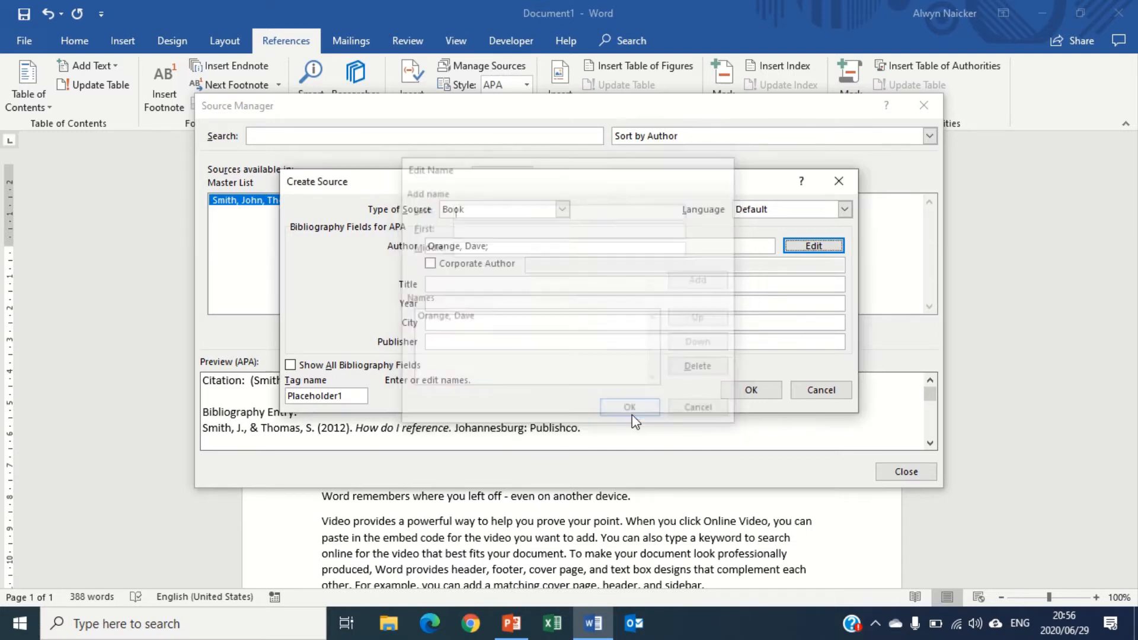
Enter 'Refer to the world' as the second book source's title
{"action": "left_click", "coordinate": [527, 286]}
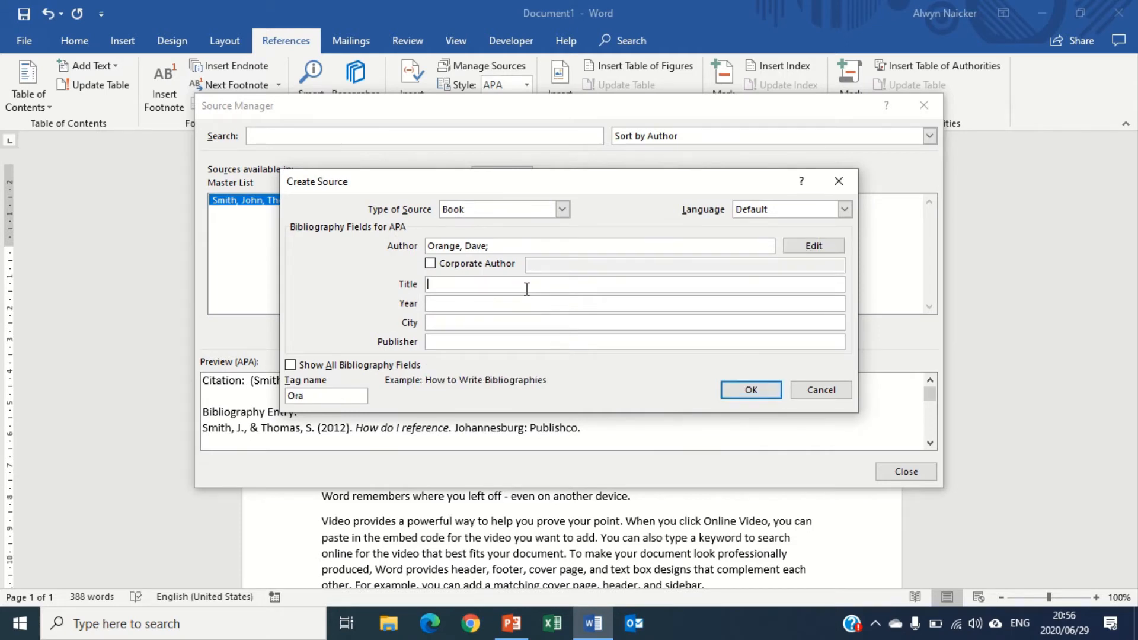
{"action": "type", "text": "Refere"}
{"action": "key", "text": "BackSpace"}
{"action": "type", "text": "to the world"}
Set its year to 2010, city to Cape Town and publisher to Publishco, and save the source
{"action": "left_click", "coordinate": [522, 303]}
{"action": "type", "text": "2"}
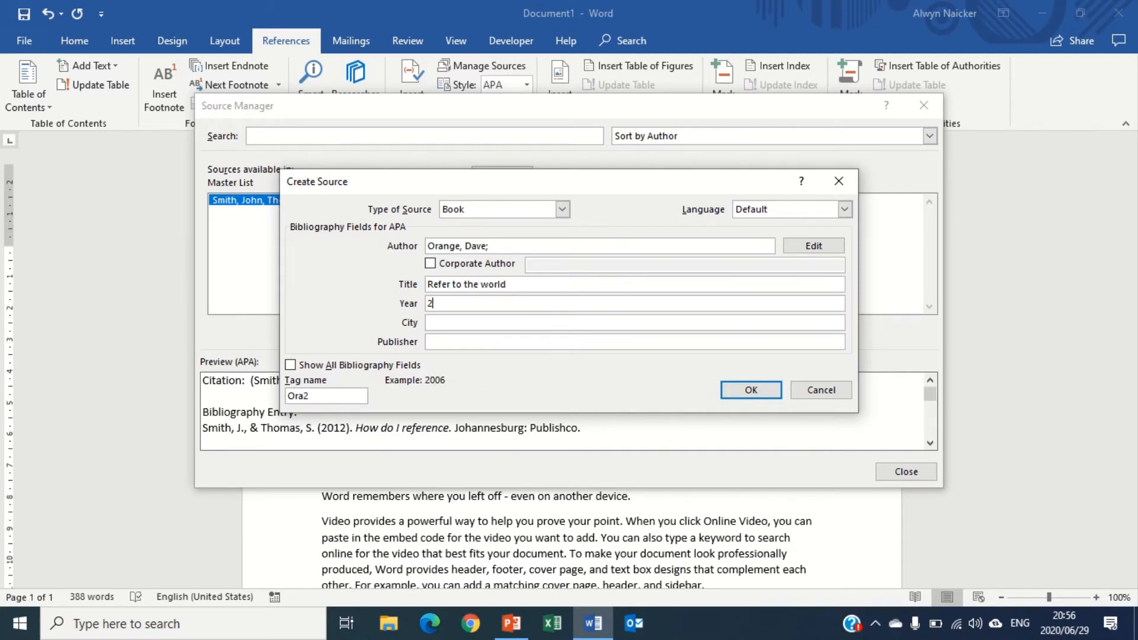
{"action": "type", "text": "010"}
{"action": "left_click", "coordinate": [487, 322]}
{"action": "type", "text": "Cape Town"}
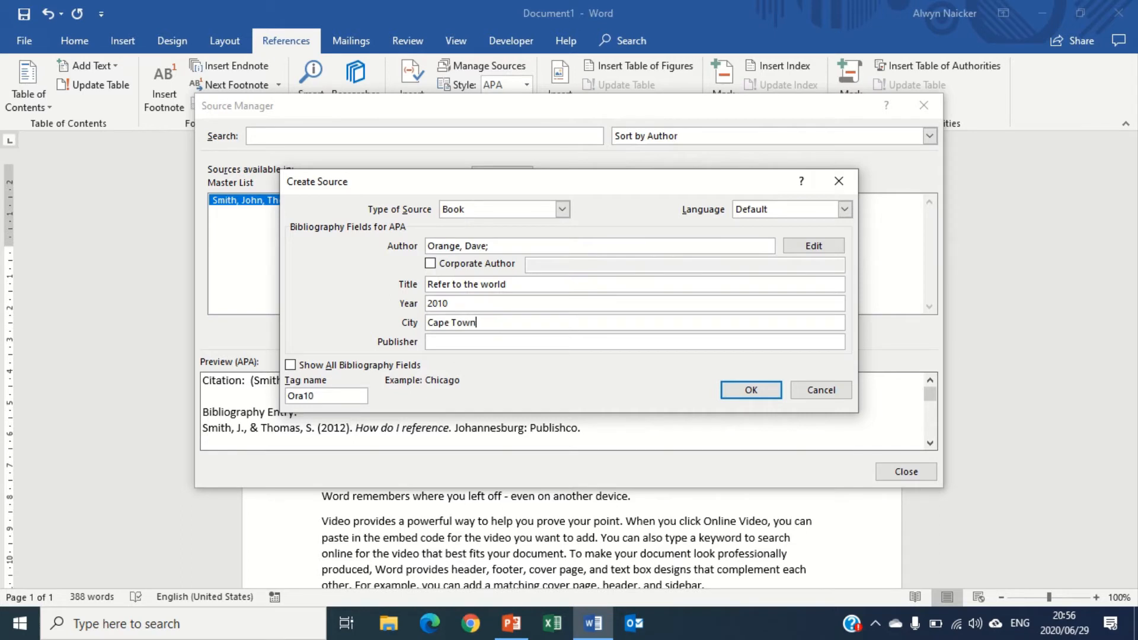
{"action": "key", "text": "Tab"}
{"action": "type", "text": "Pu"}
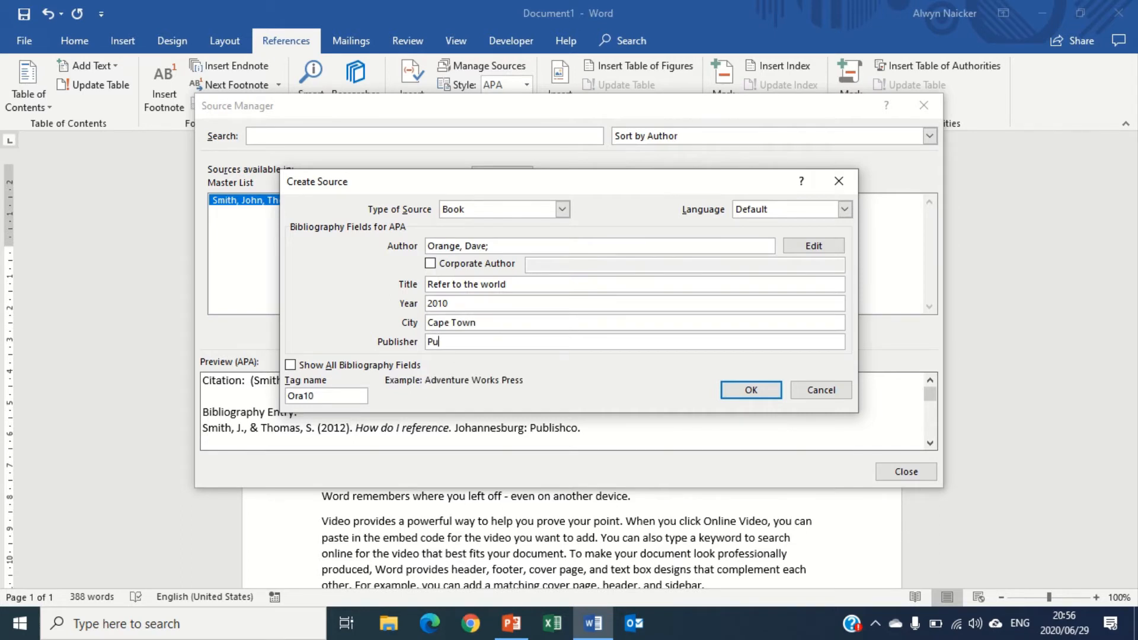
{"action": "type", "text": "blishco"}
{"action": "left_click", "coordinate": [742, 391]}
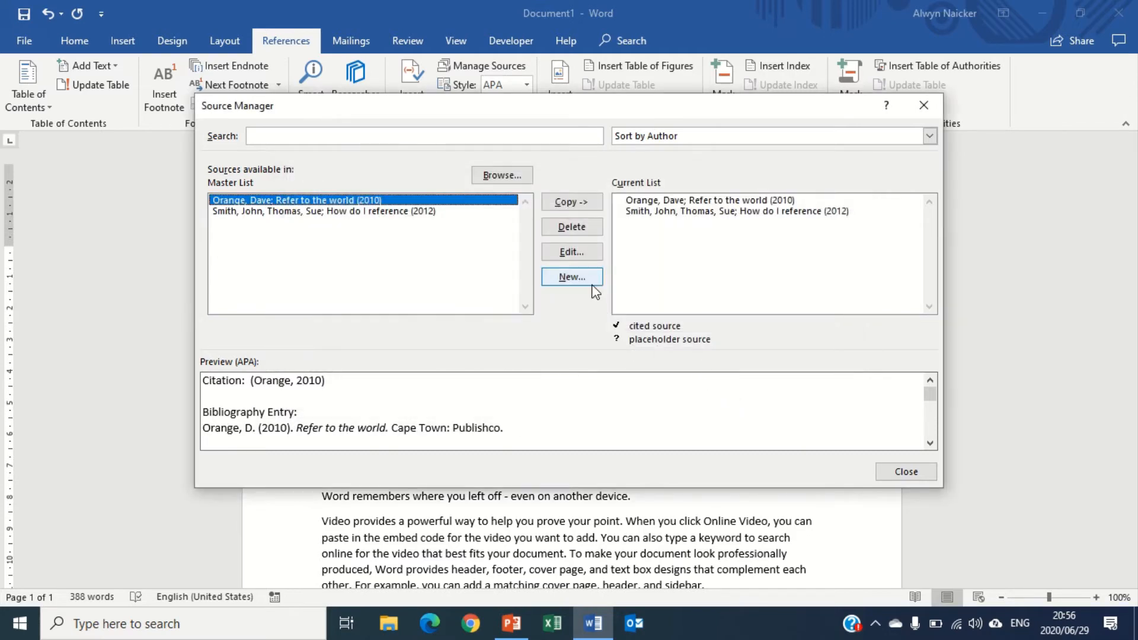
Start a third new source of type Web site and enter Unknown as its author
{"action": "left_click", "coordinate": [572, 277]}
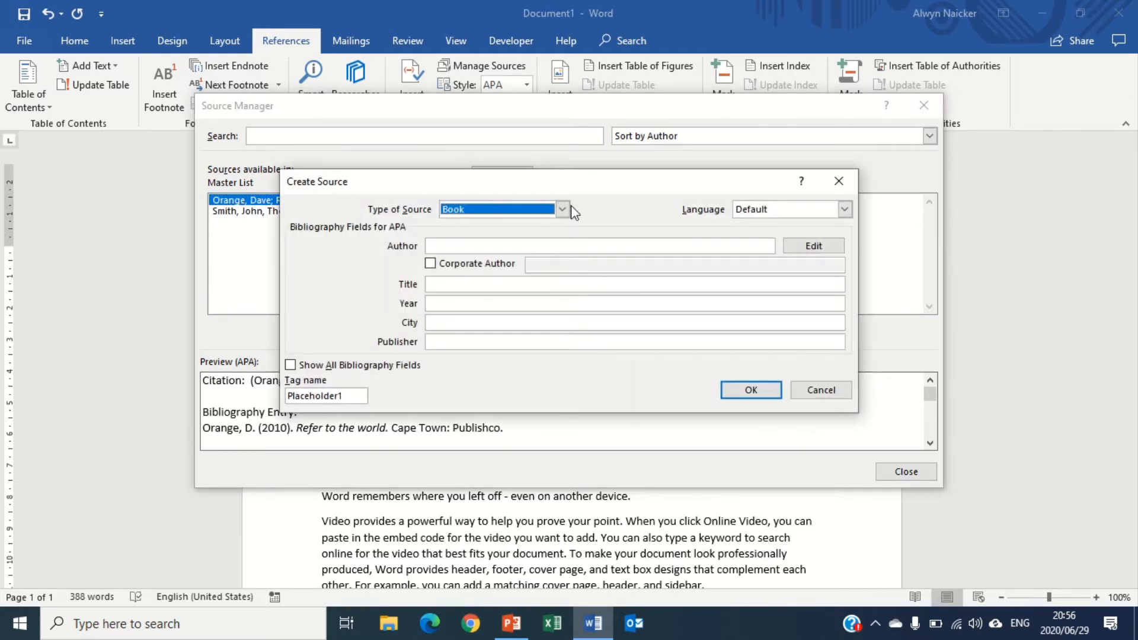
{"action": "left_click", "coordinate": [563, 210]}
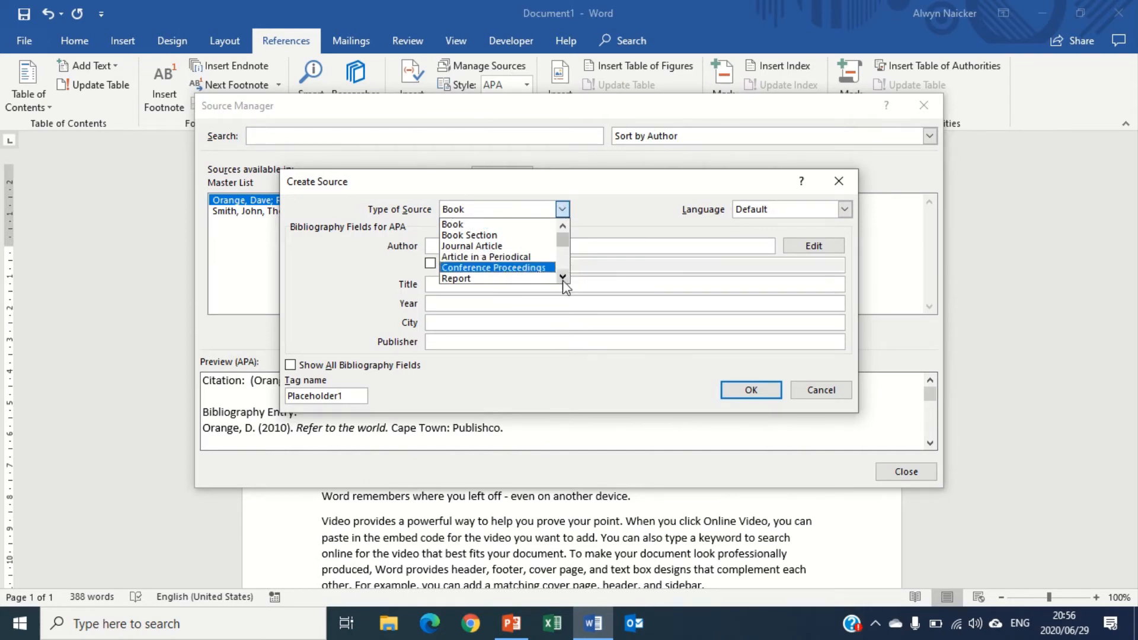
{"action": "scroll", "coordinate": [498, 274], "scroll_direction": "down", "scroll_amount": 2}
{"action": "left_click", "coordinate": [498, 269]}
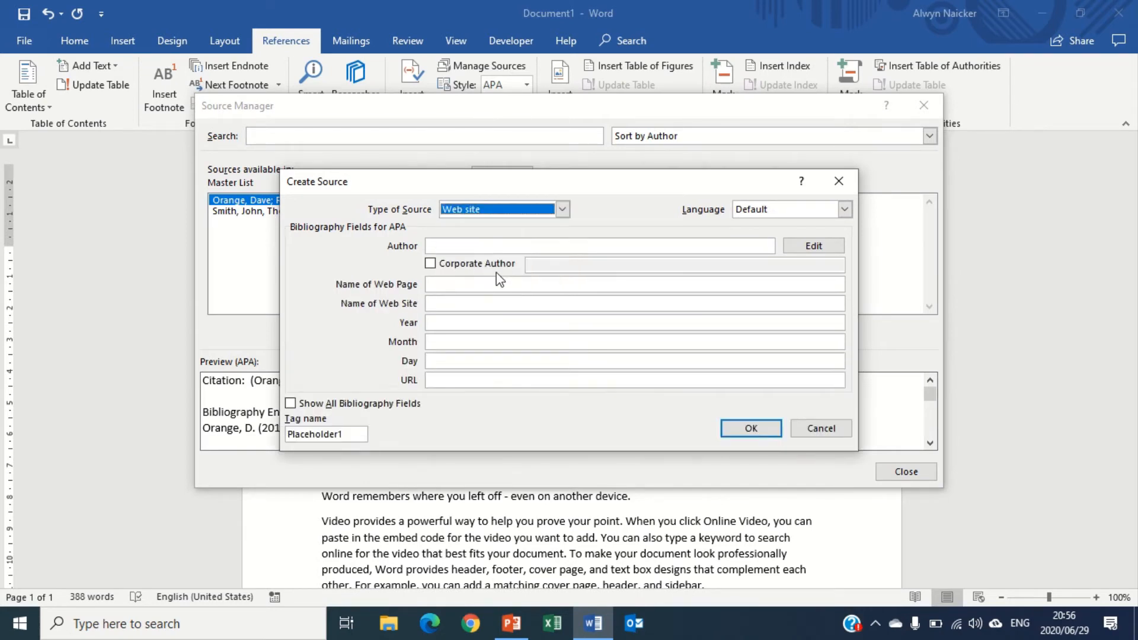
{"action": "left_click", "coordinate": [496, 245]}
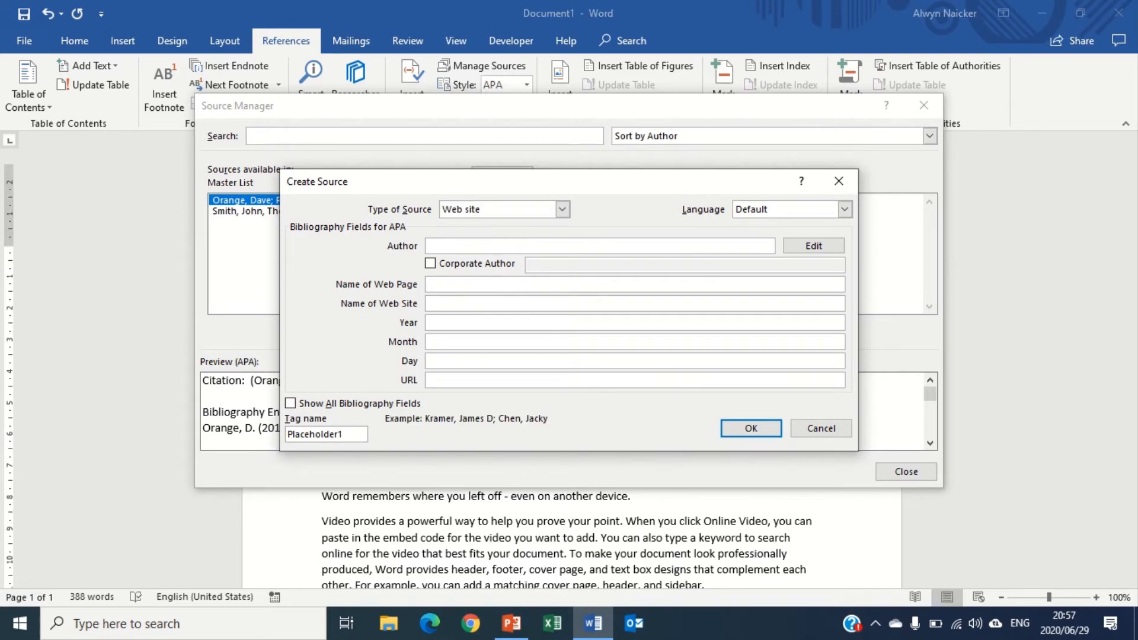
{"action": "type", "text": "Unknown"}
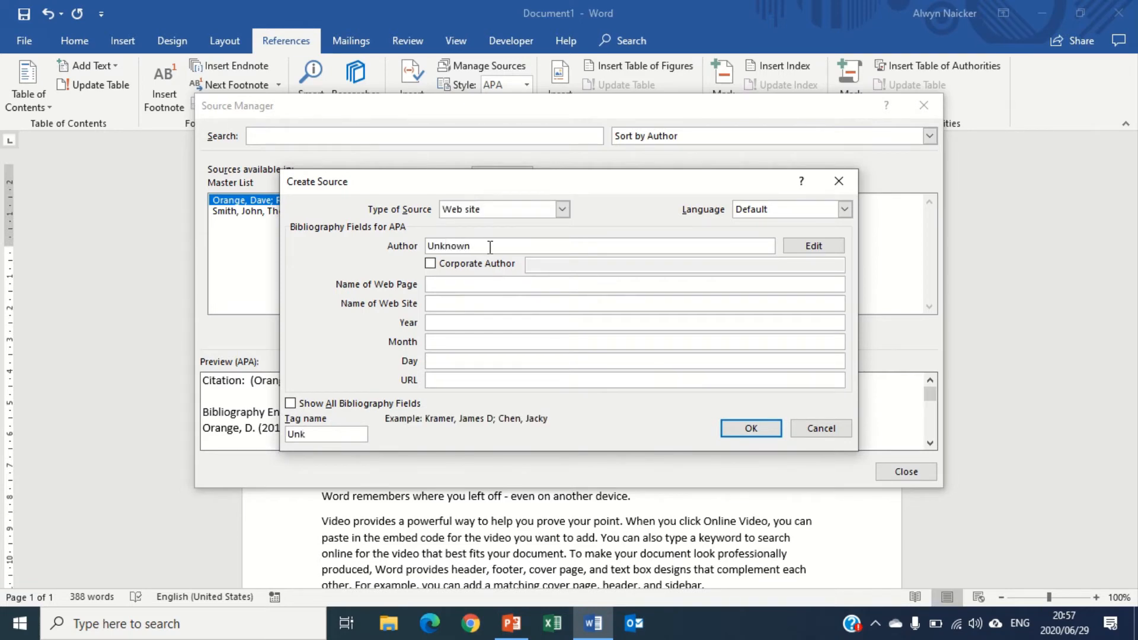
Enter 'How do I reference' as the web page name and 'How to use MS Word' as the web site name
{"action": "left_click", "coordinate": [485, 284]}
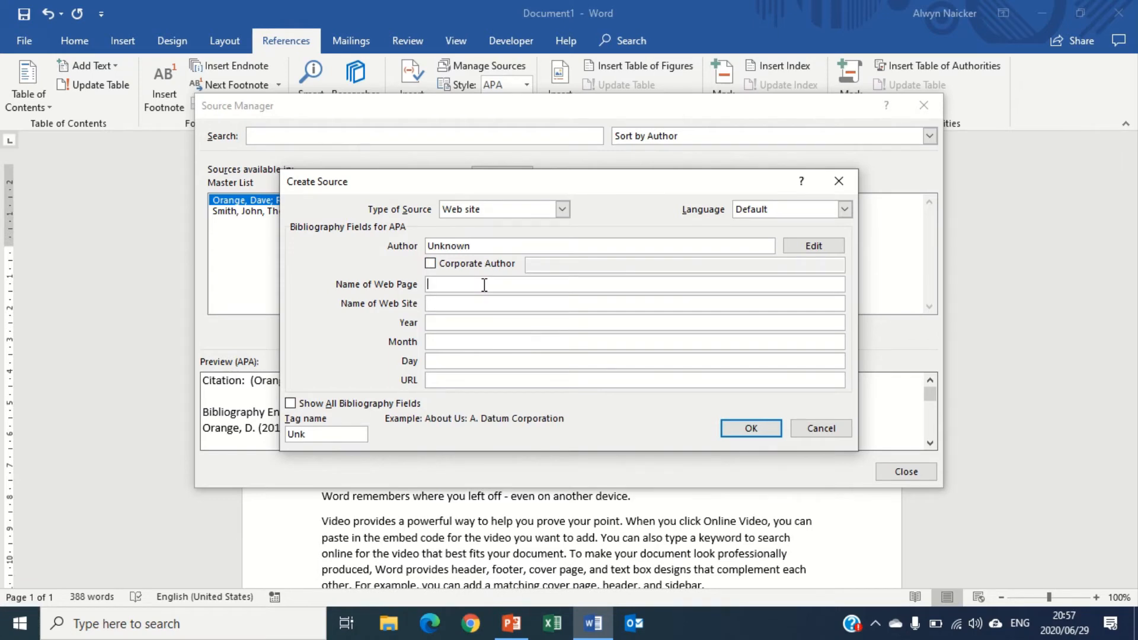
{"action": "type", "text": "How do I reference"}
{"action": "left_click", "coordinate": [480, 304]}
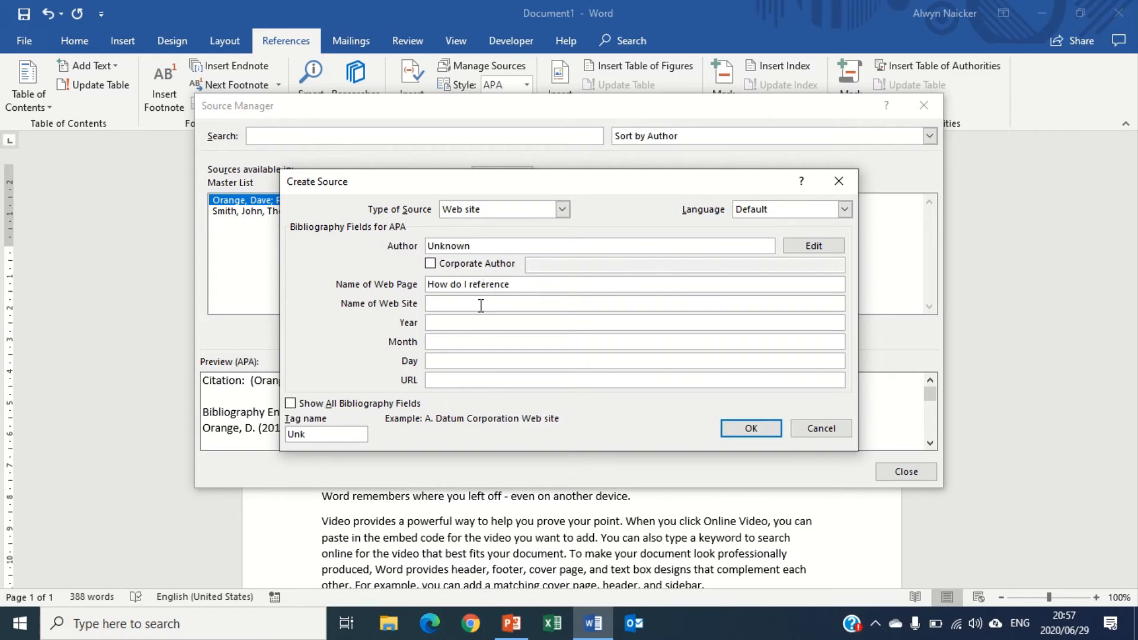
{"action": "type", "text": "How to use MS Word"}
Set the web source's year to 2009, month to 09 and day to 01
{"action": "left_click", "coordinate": [478, 323]}
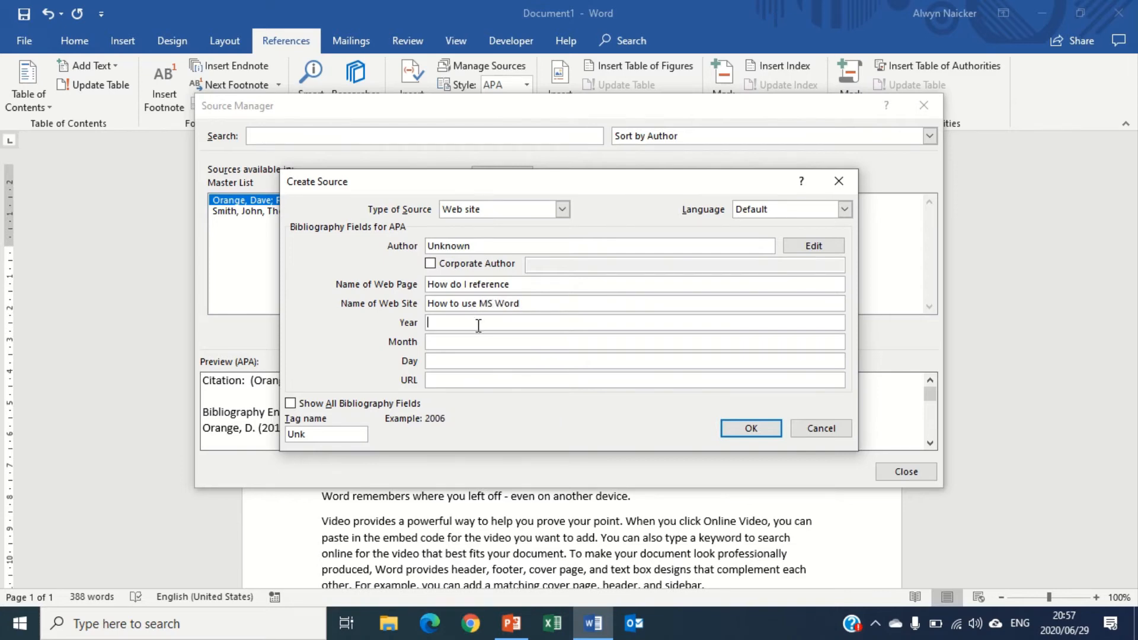
{"action": "type", "text": "2009"}
{"action": "left_click", "coordinate": [481, 343]}
{"action": "type", "text": "09"}
{"action": "left_click", "coordinate": [491, 362]}
{"action": "type", "text": "01"}
{"action": "left_click", "coordinate": [491, 381]}
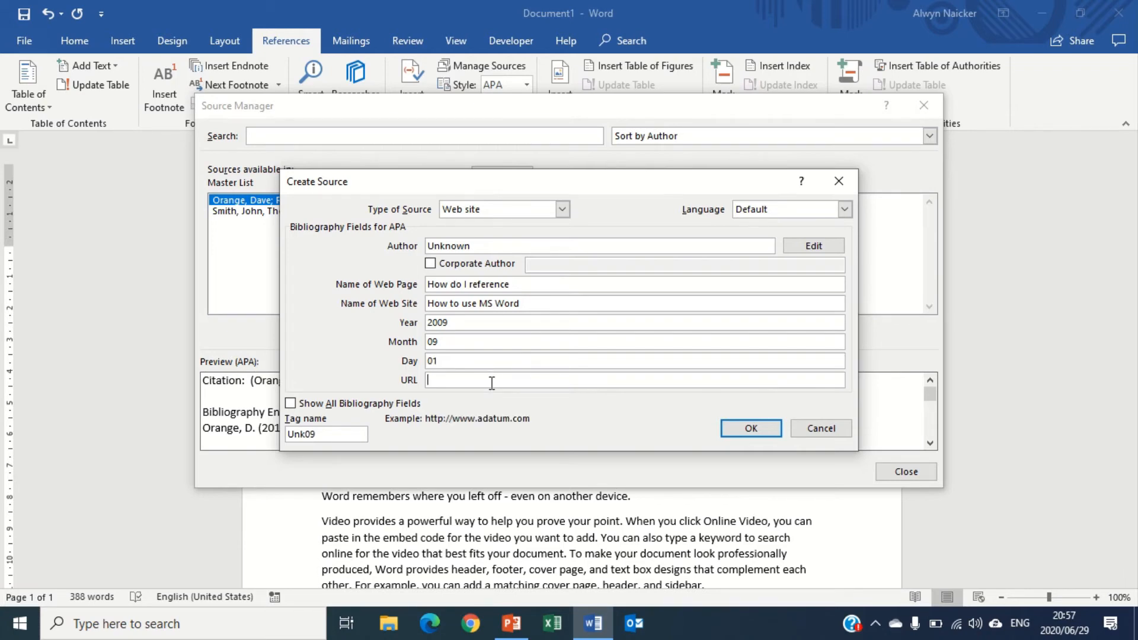
{"action": "type", "text": "http://www.microsogt"}
{"action": "key", "text": "BackSpace"}
{"action": "key", "text": "BackSpace"}
{"action": "type", "text": "ft.com"}
{"action": "left_click", "coordinate": [751, 429]}
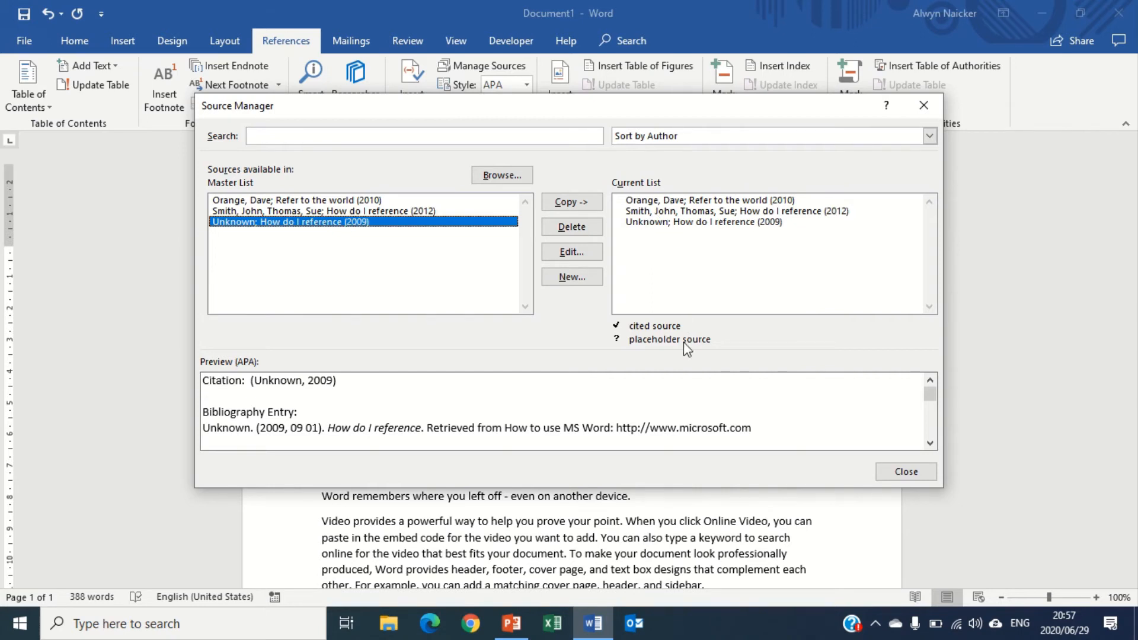
Close the Source Manager and insert a citation to the Smith, John, Thomas, Sue source after the first sentence
{"action": "left_click", "coordinate": [914, 473]}
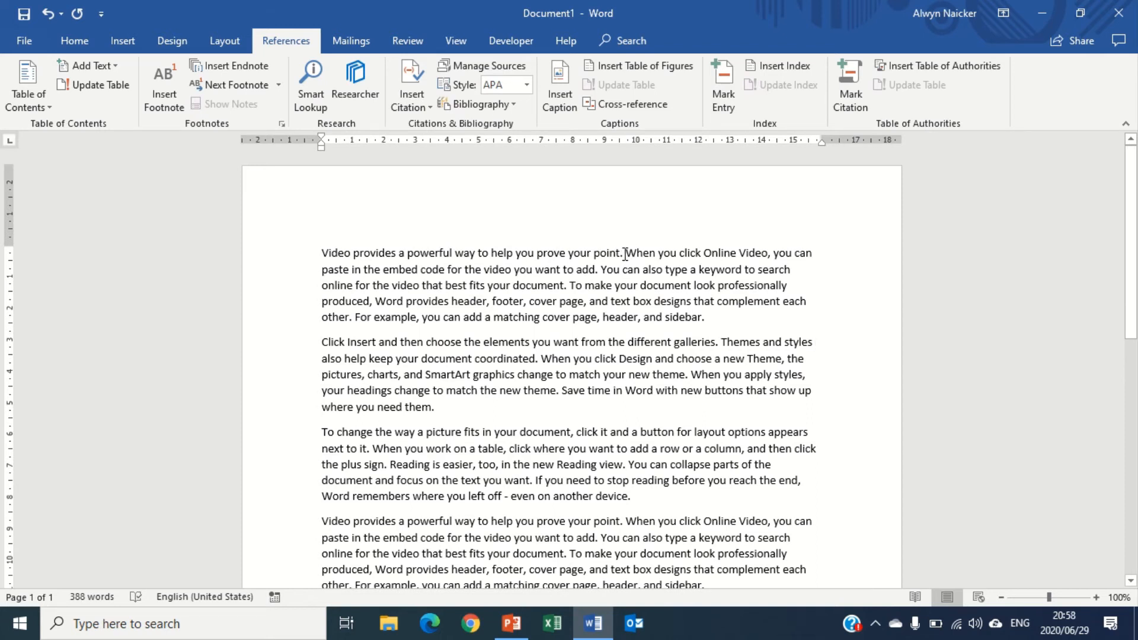
{"action": "left_click", "coordinate": [420, 105]}
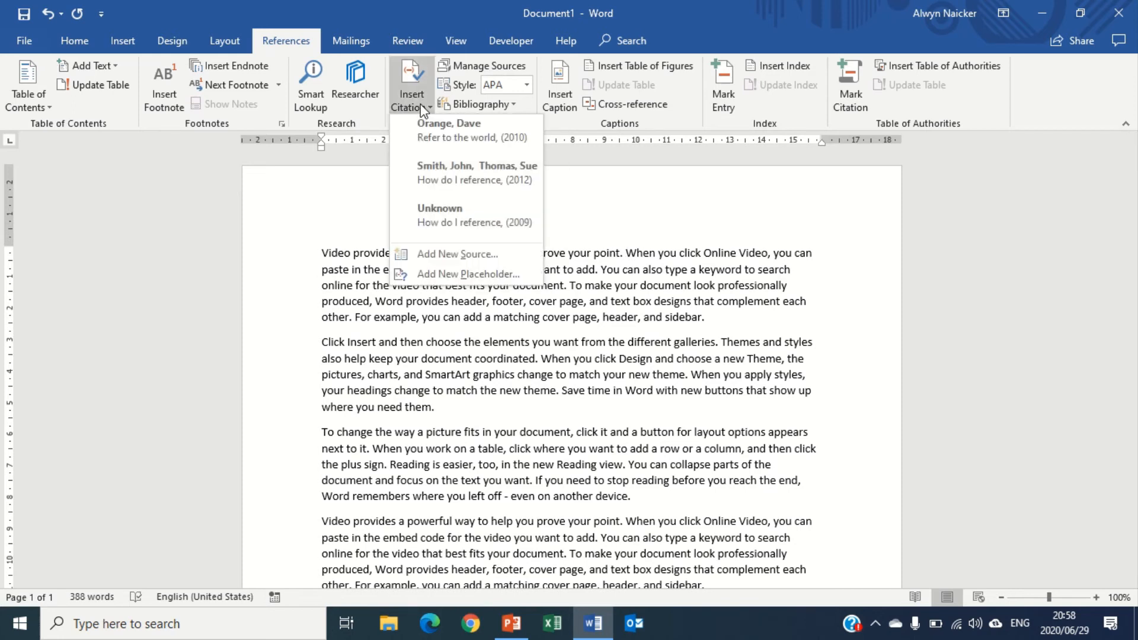
{"action": "left_click", "coordinate": [433, 174]}
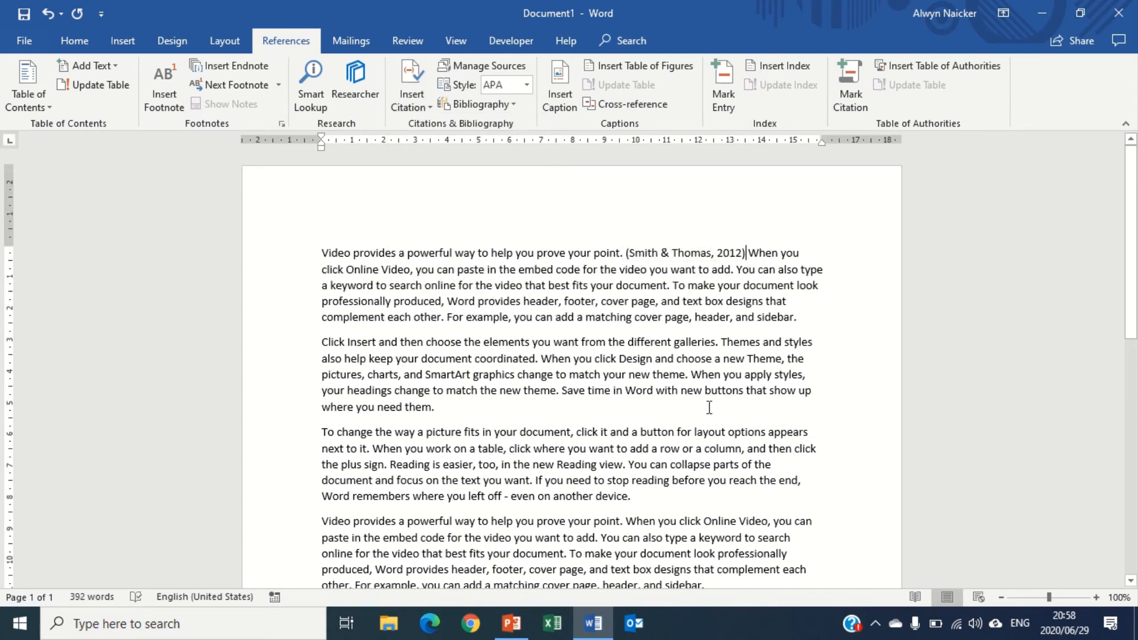
Insert a citation to the Unknown web site source at the end of the first paragraph
{"action": "left_click", "coordinate": [807, 319]}
{"action": "left_click", "coordinate": [414, 109]}
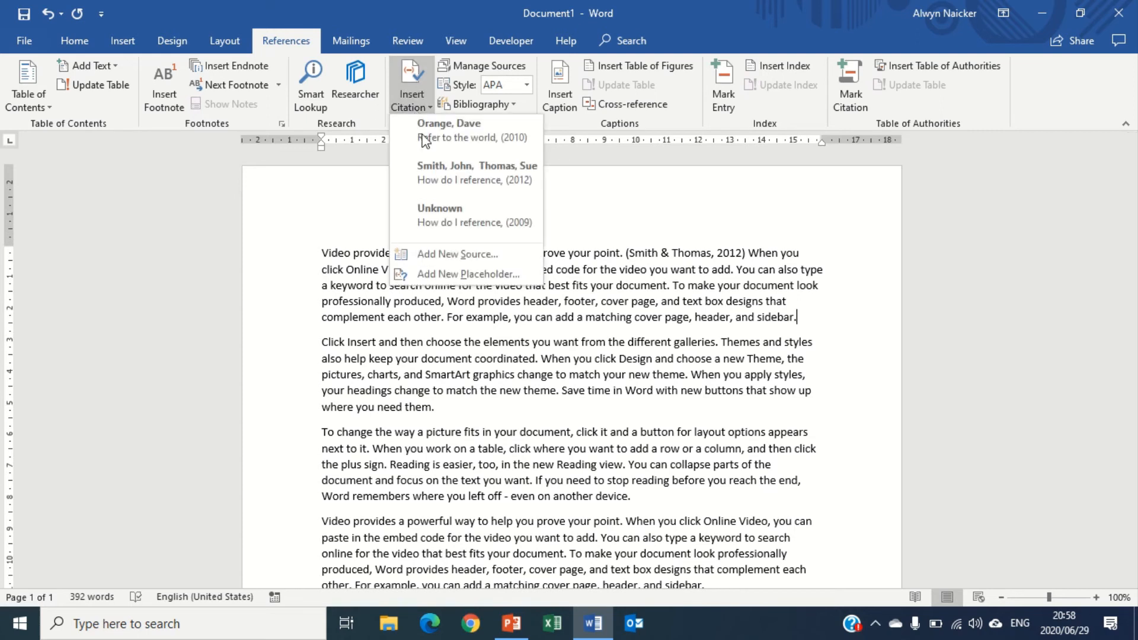
{"action": "left_click", "coordinate": [443, 212]}
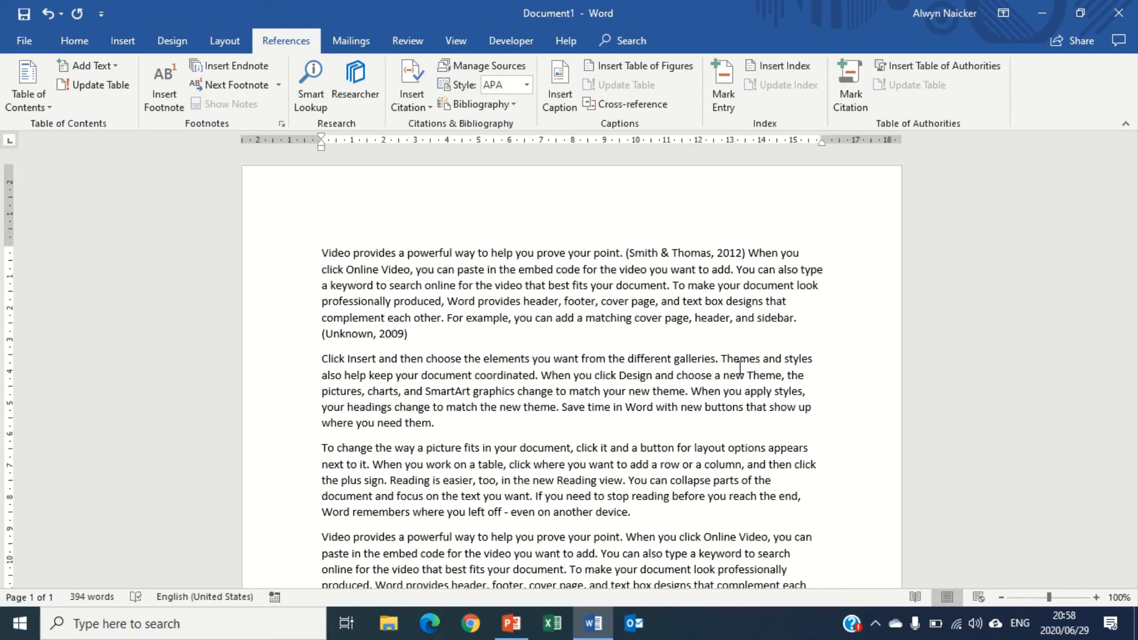
Add a page break at the end of the document and insert the built-in References bibliography there
{"action": "key", "text": "ctrl+End"}
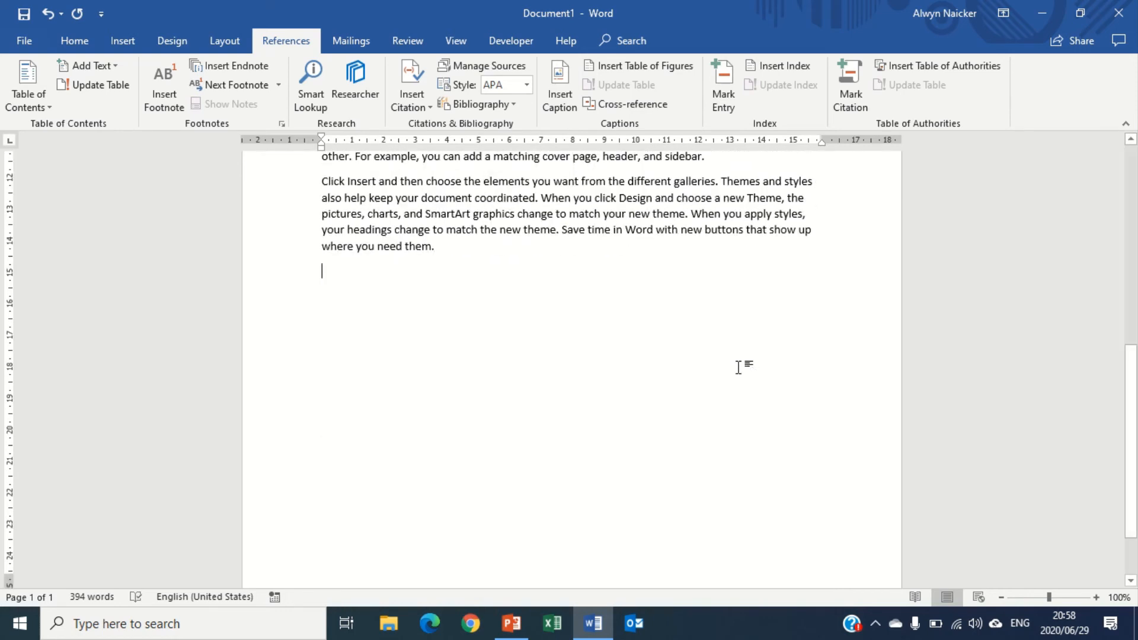
{"action": "key", "text": "ctrl+Return"}
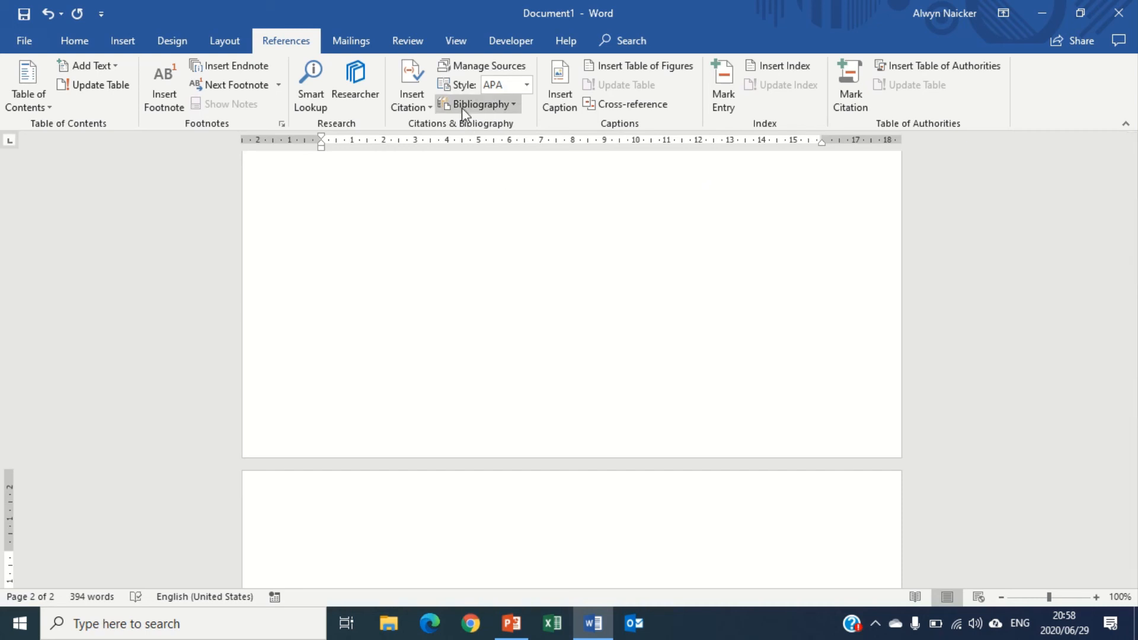
{"action": "left_click", "coordinate": [514, 107]}
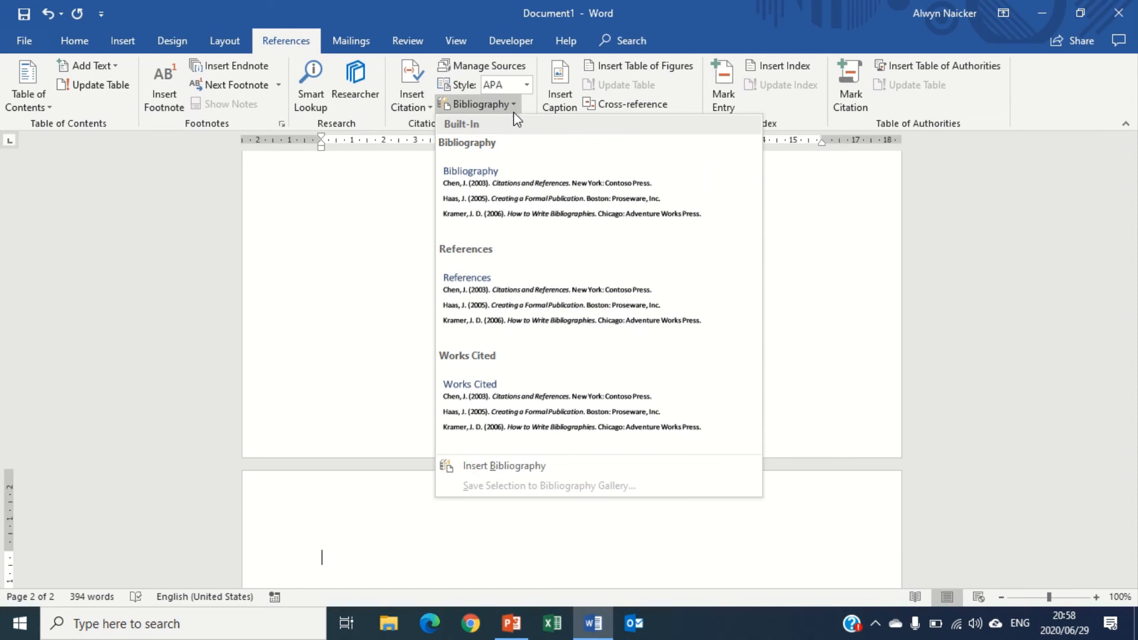
{"action": "left_click", "coordinate": [499, 287]}
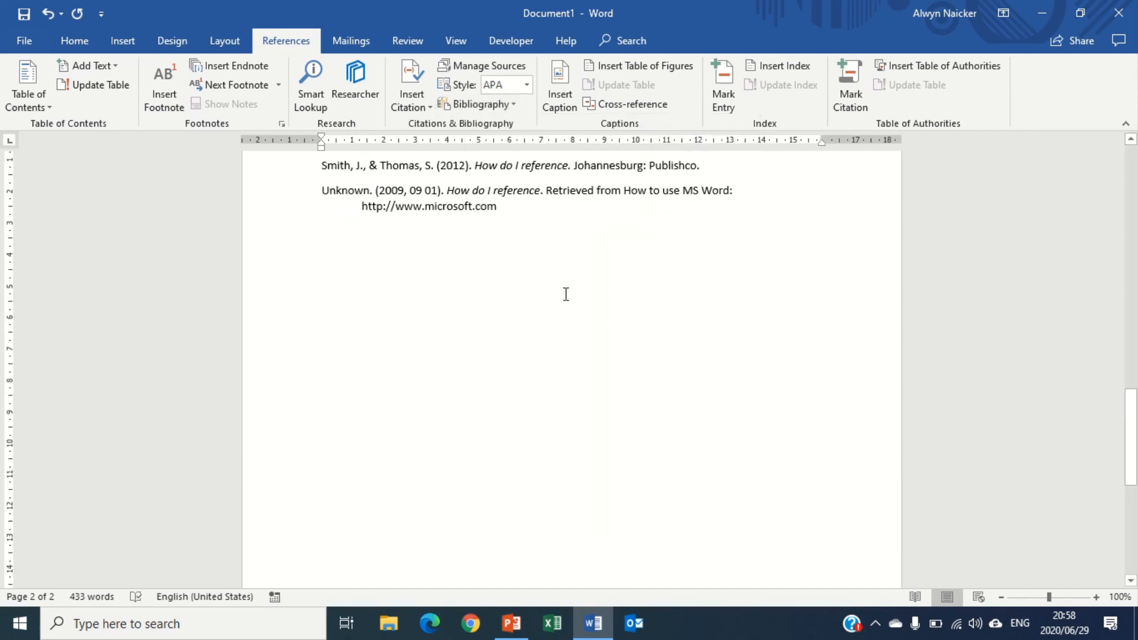
Change the citation and bibliography style from APA to Chicago
{"action": "scroll", "coordinate": [566, 294], "scroll_direction": "up", "scroll_amount": 3}
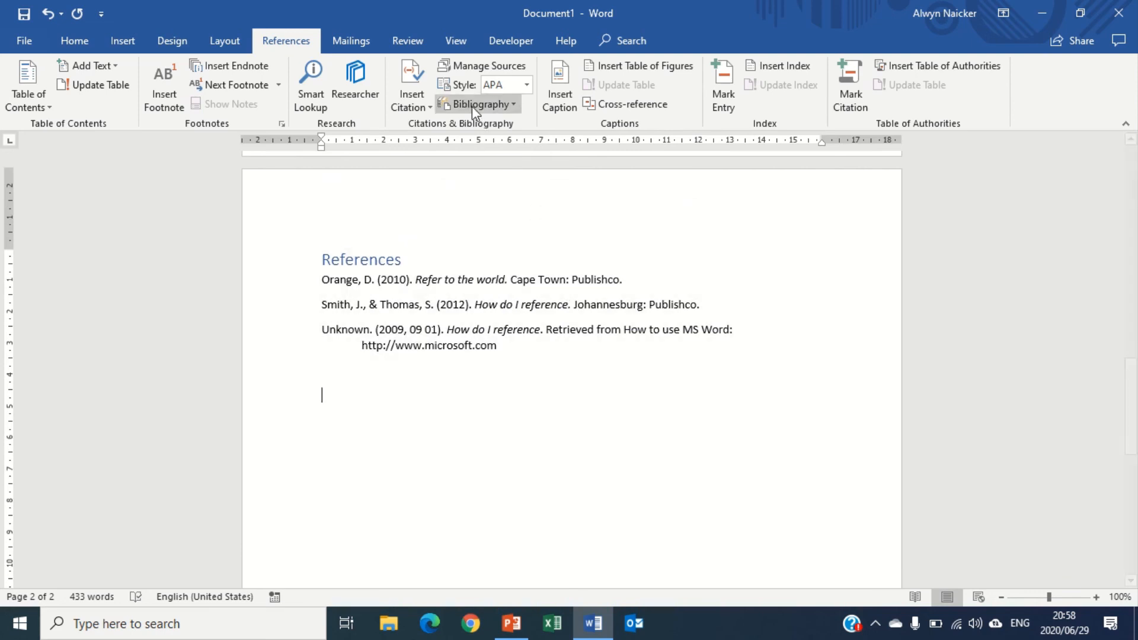
{"action": "left_click", "coordinate": [526, 86]}
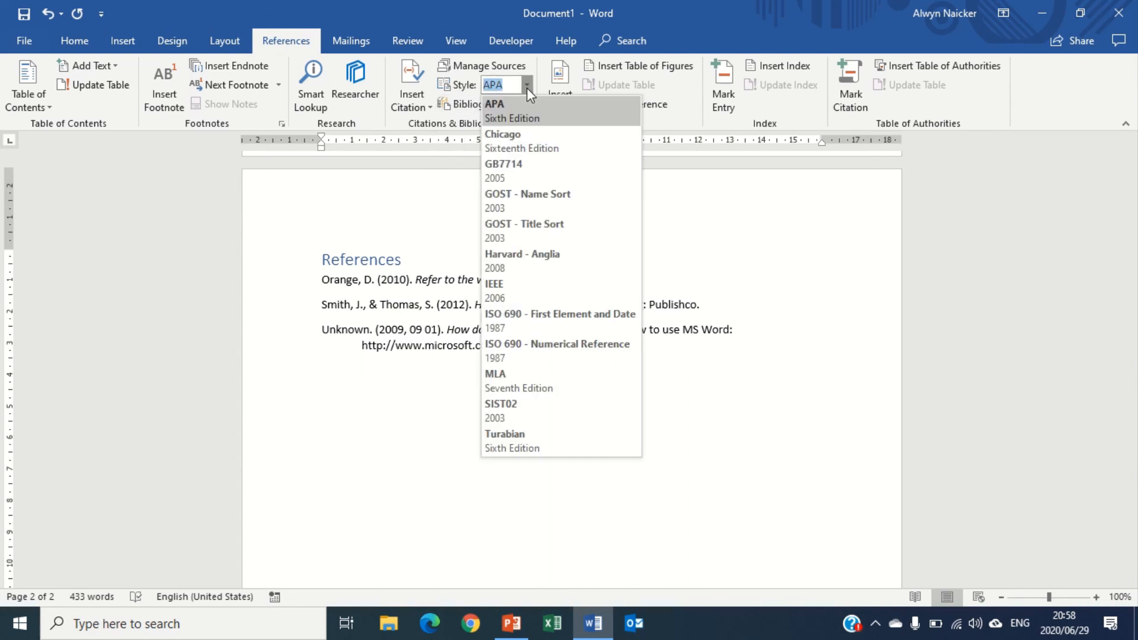
{"action": "left_click", "coordinate": [519, 151]}
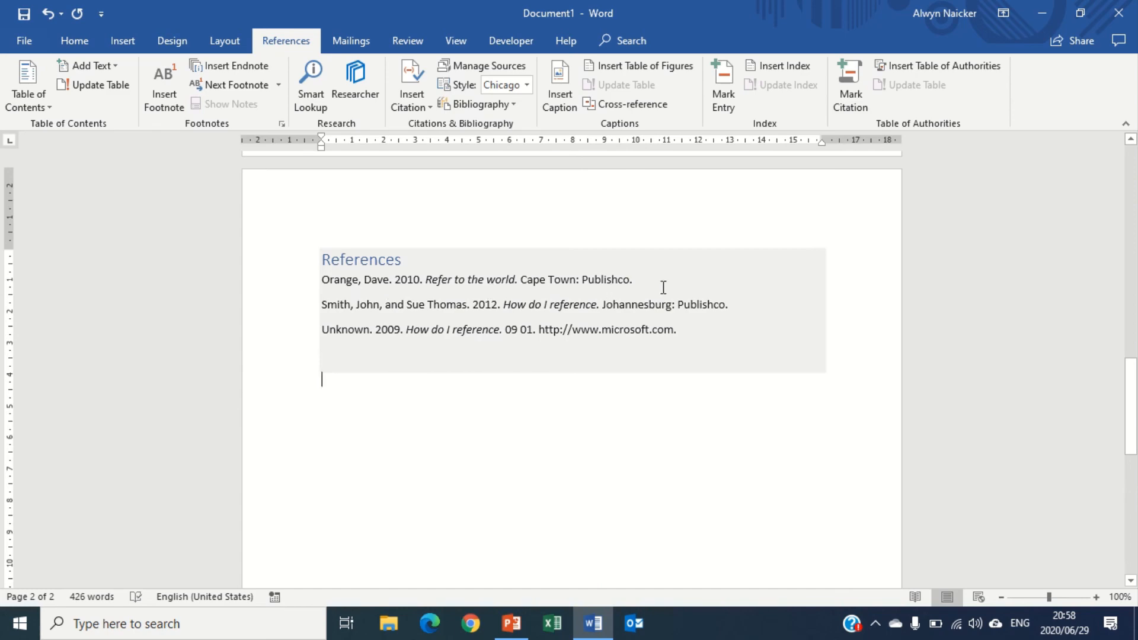
{"action": "left_click", "coordinate": [669, 376]}
{"action": "scroll", "coordinate": [664, 415], "scroll_direction": "up", "scroll_amount": 6}
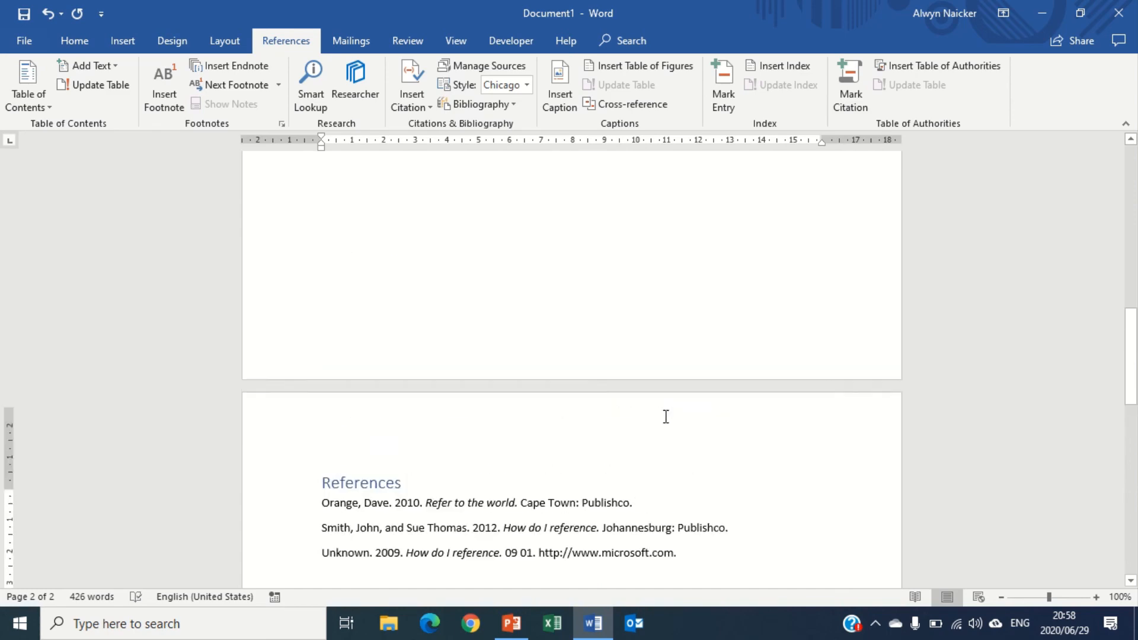
{"action": "scroll", "coordinate": [664, 415], "scroll_direction": "up", "scroll_amount": 8}
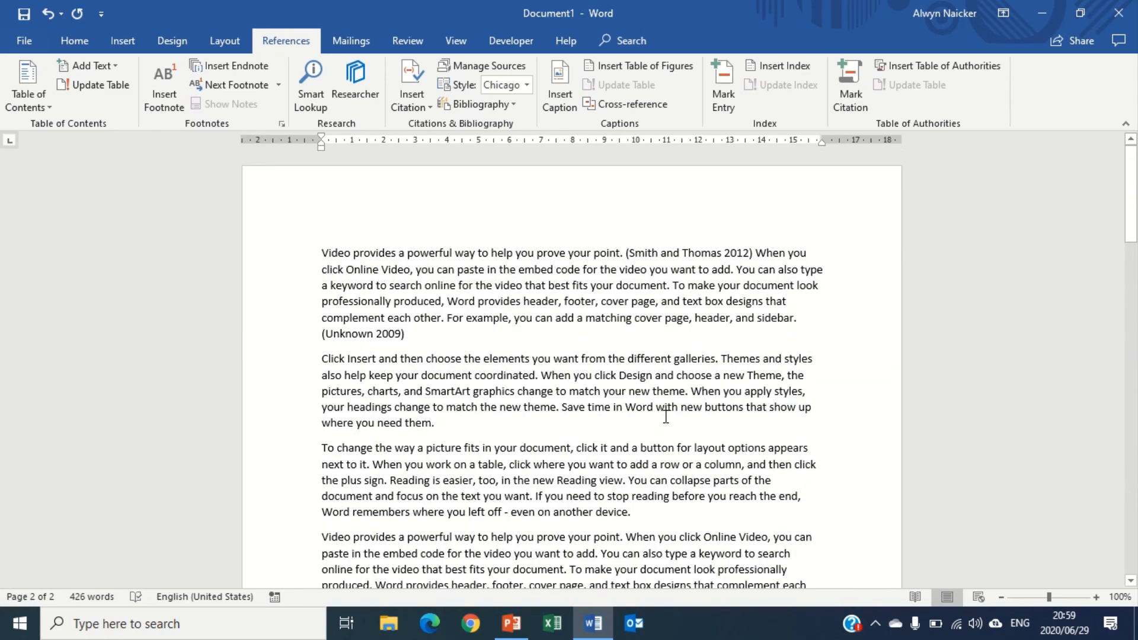